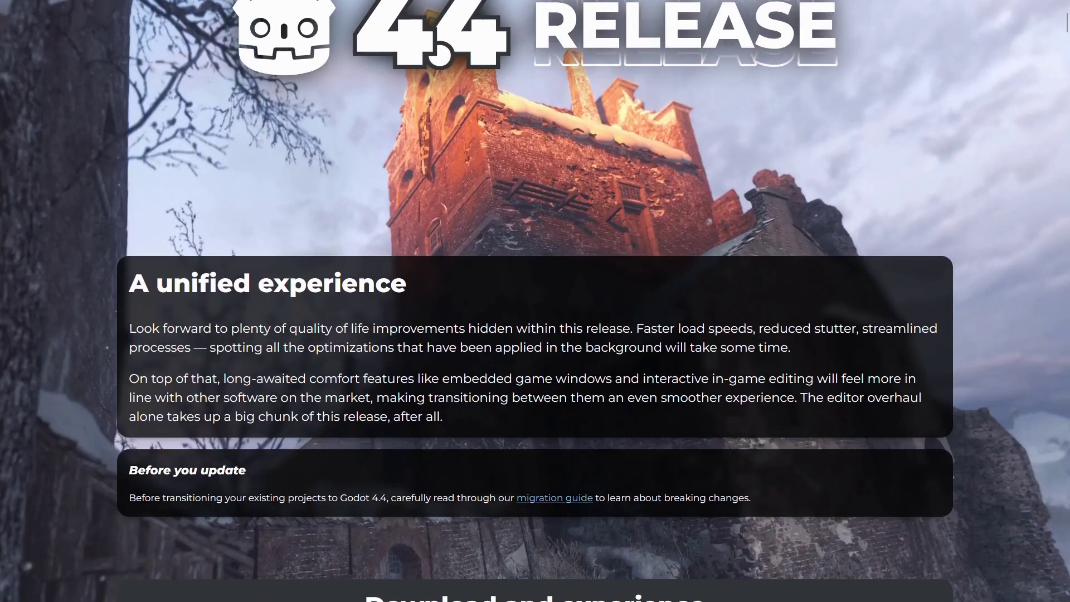
- Read through the Godot 4.4 release page from the introduction to the Ubershaders highlight
scroll(535, 301, "down", 3)
scroll(535, 301, "down", 6)
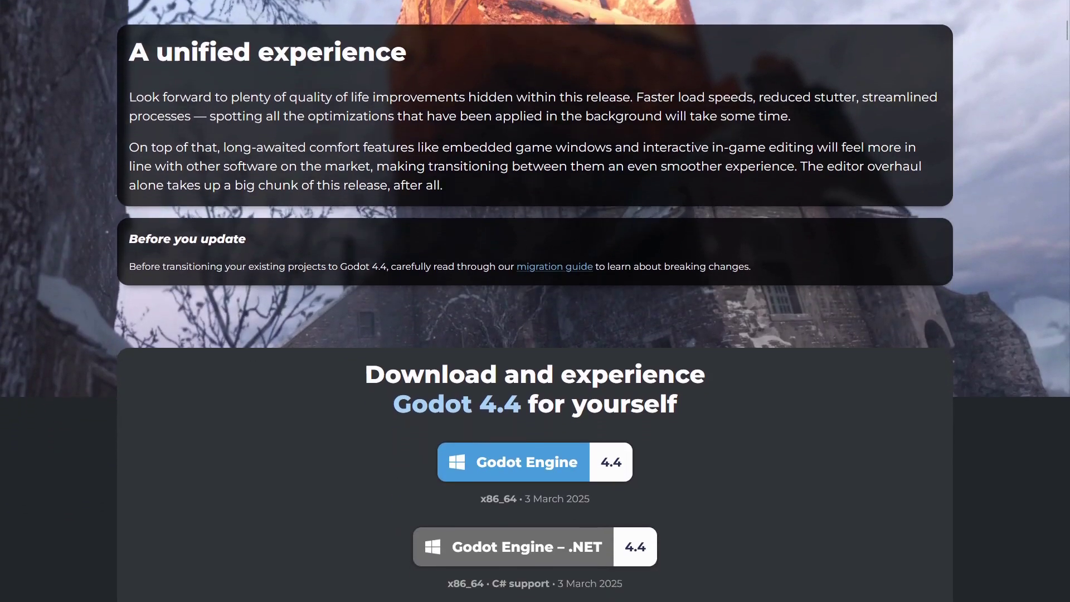
scroll(535, 301, "down", 6)
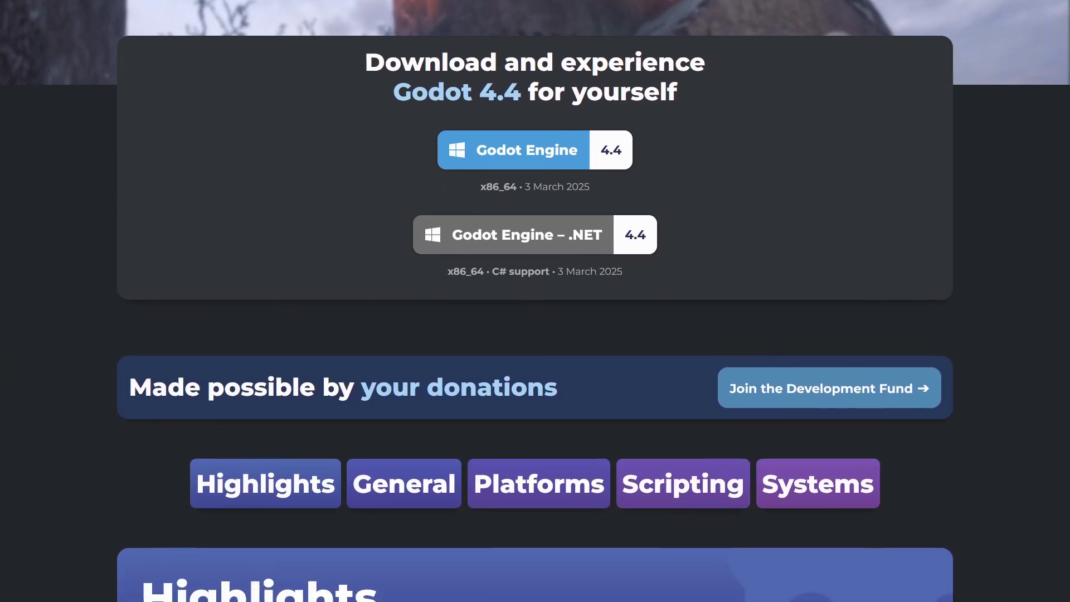
scroll(535, 300, "down", 6)
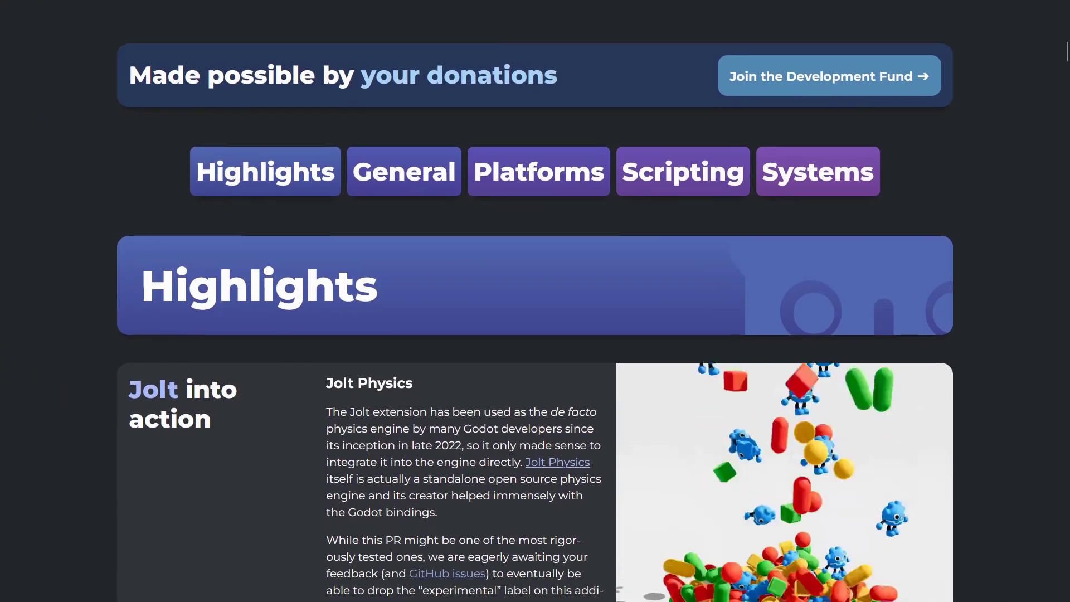
scroll(535, 301, "down", 6)
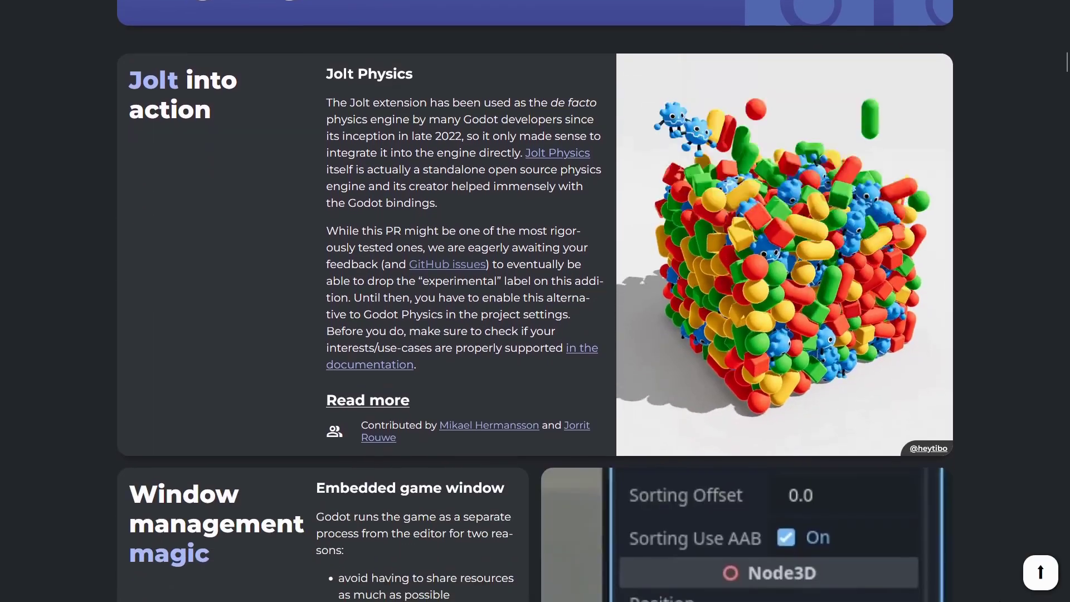
scroll(535, 301, "down", 6)
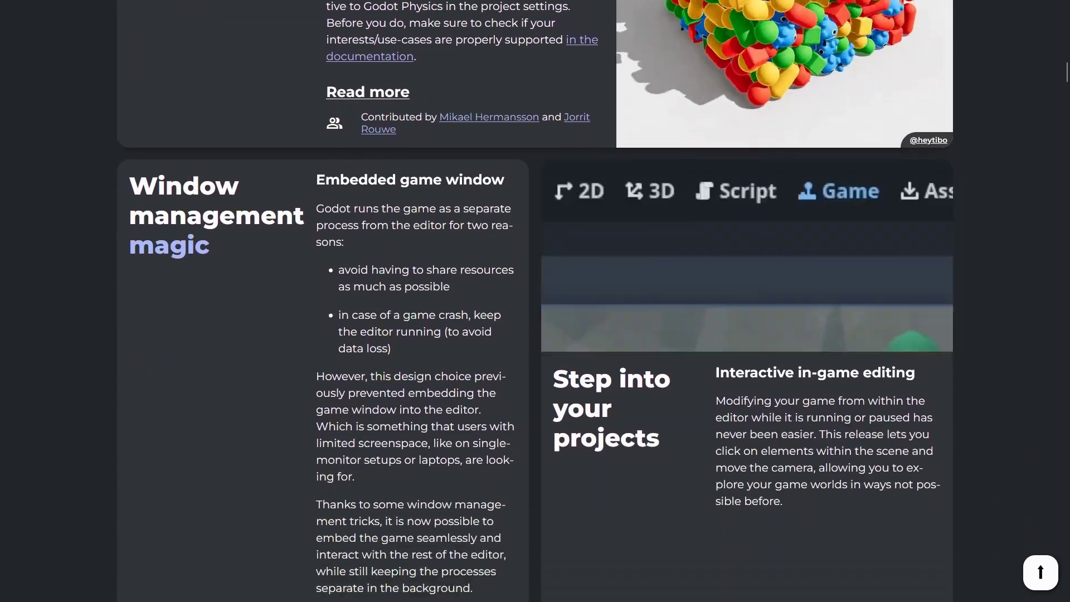
scroll(535, 301, "down", 6)
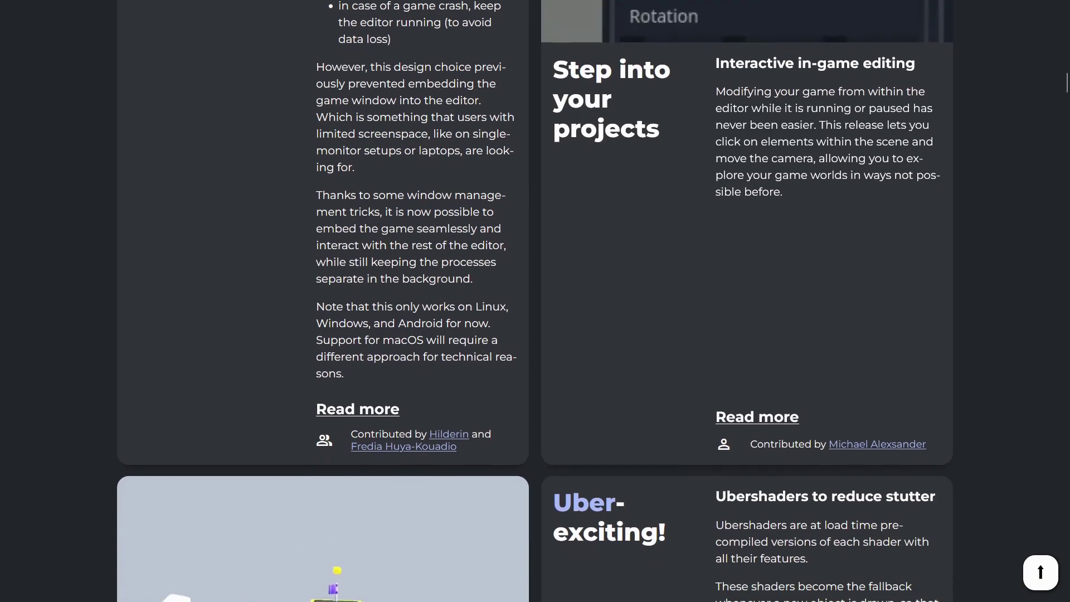
scroll(535, 301, "down", 6)
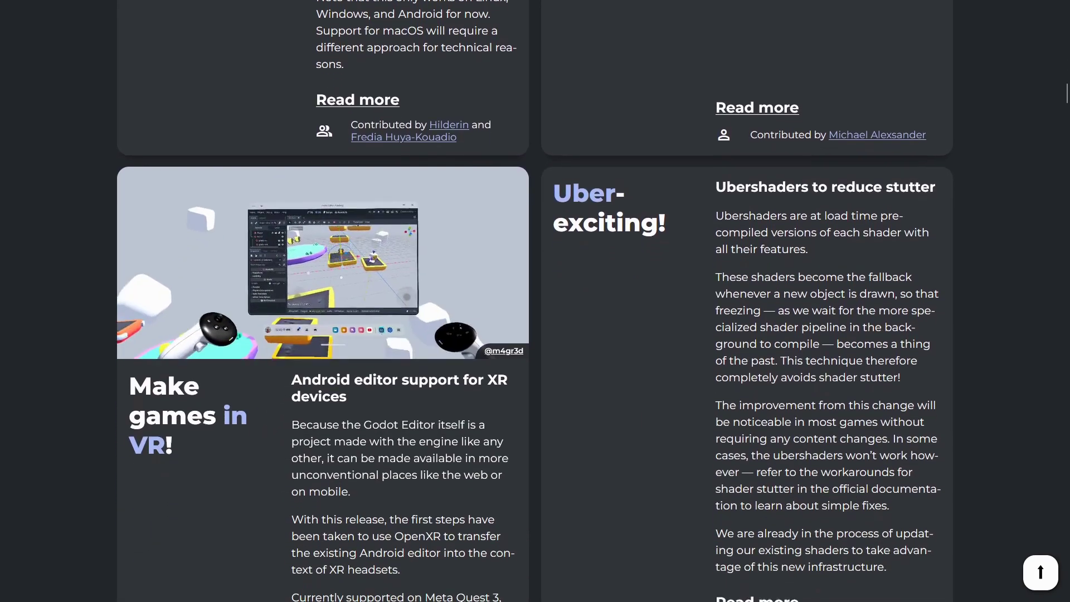
scroll(535, 301, "down", 2)
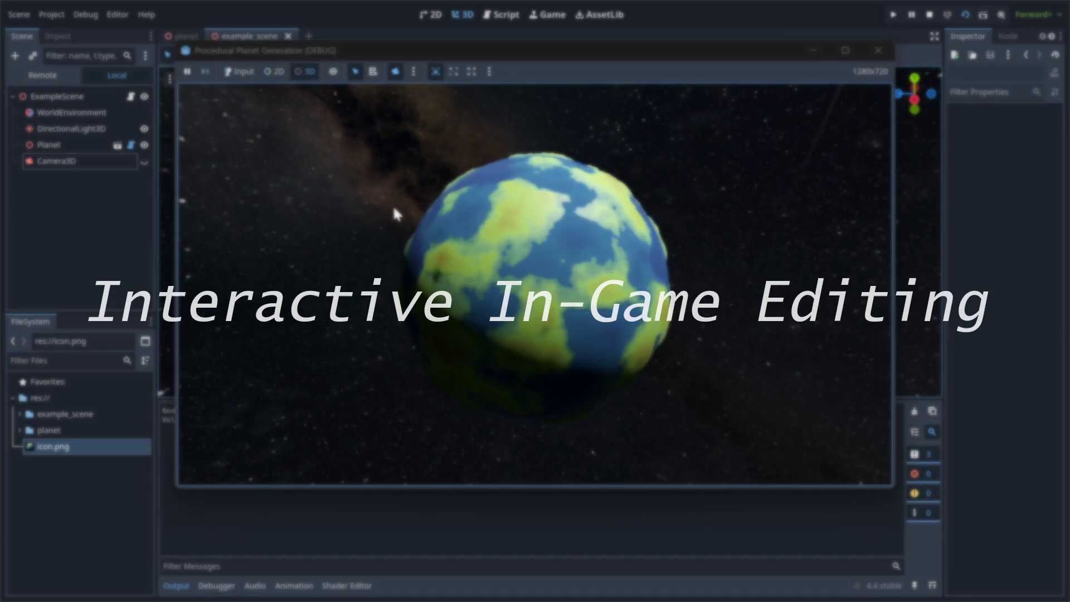
- Inspect the planet in the running game from near and far, and select its mesh
scroll(412, 243, "down", 5)
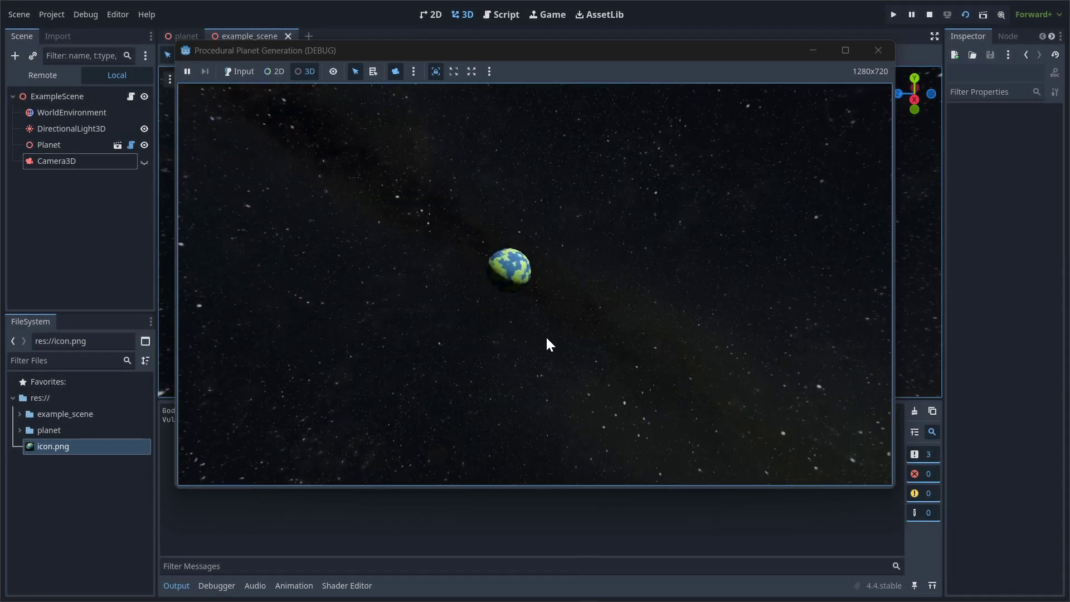
left_click_drag(546, 344, 369, 337)
scroll(612, 282, "up", 2)
scroll(645, 210, "up", 5)
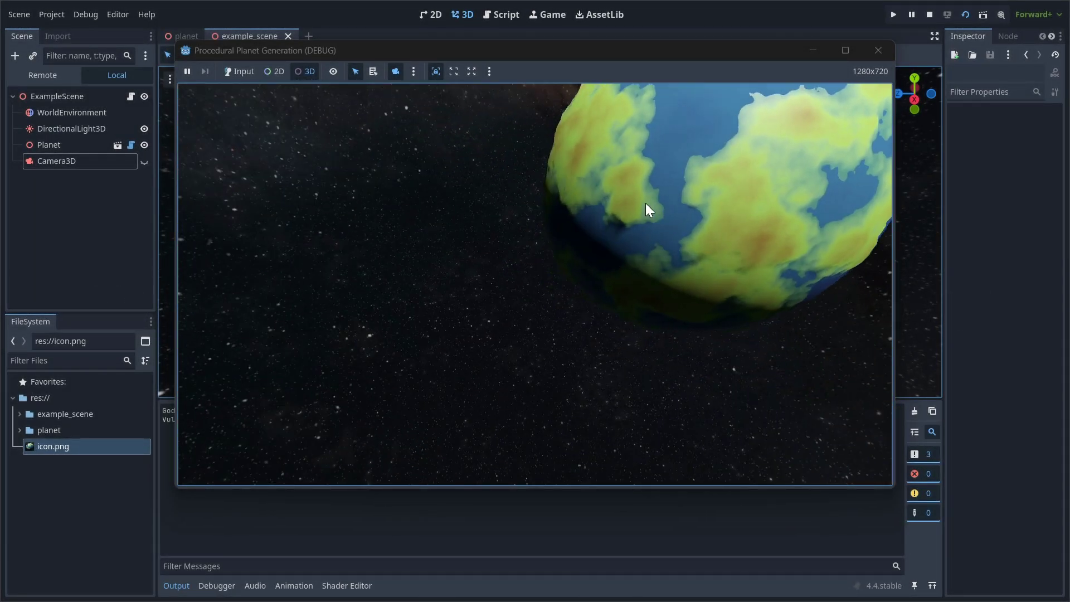
scroll(485, 296, "down", 6)
scroll(595, 256, "up", 2)
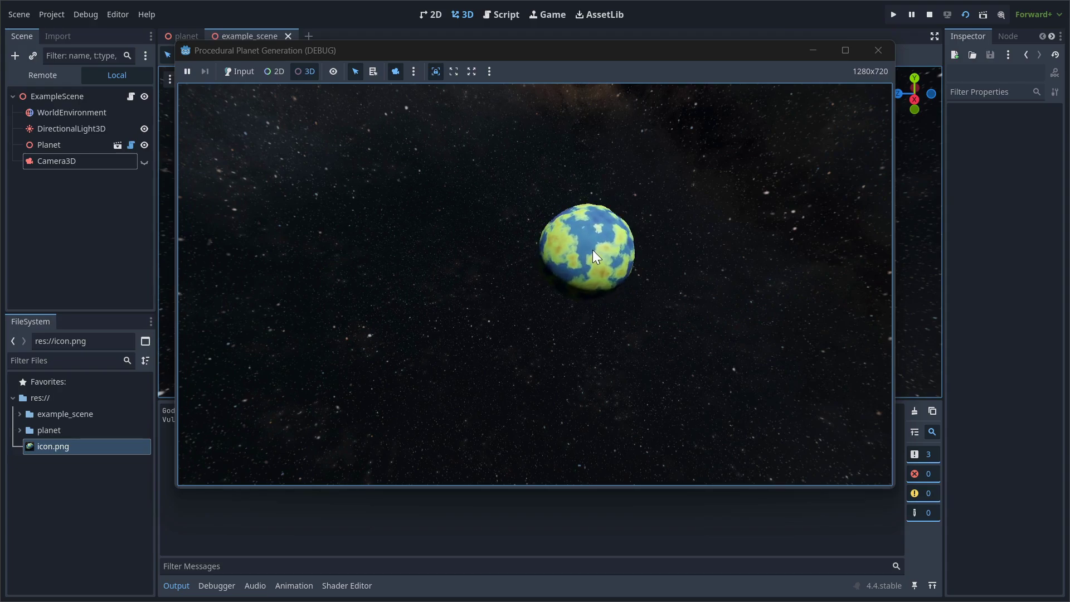
left_click(593, 250)
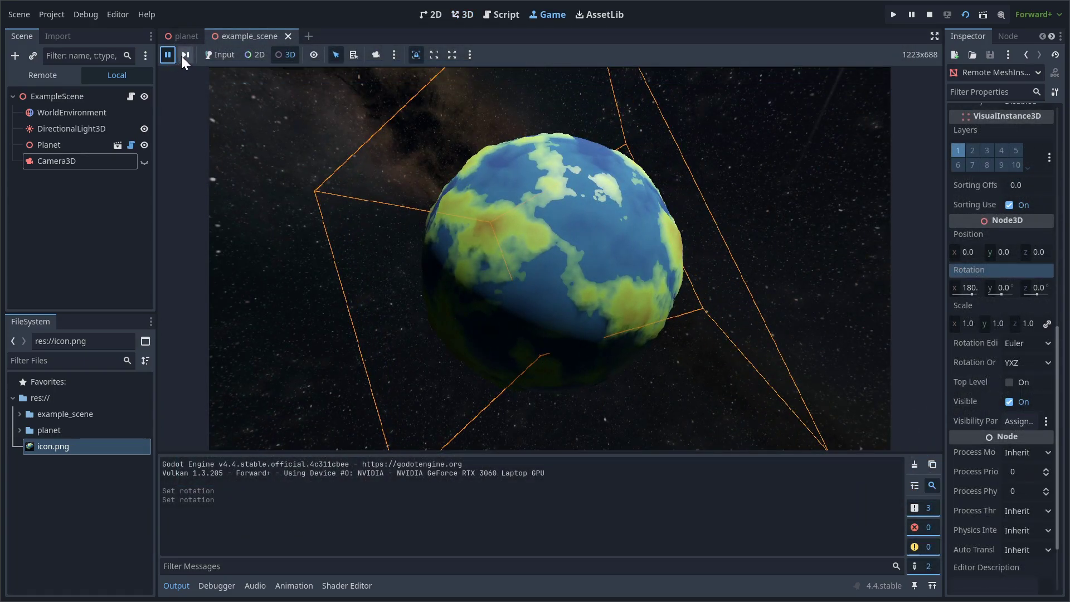
- Advance the paused game nine frames, one frame at a time
left_click(182, 55)
left_click(186, 54)
left_click(186, 55)
left_click(186, 54)
left_click(185, 55)
left_click(186, 54)
left_click(185, 54)
left_click(183, 54)
left_click(184, 55)
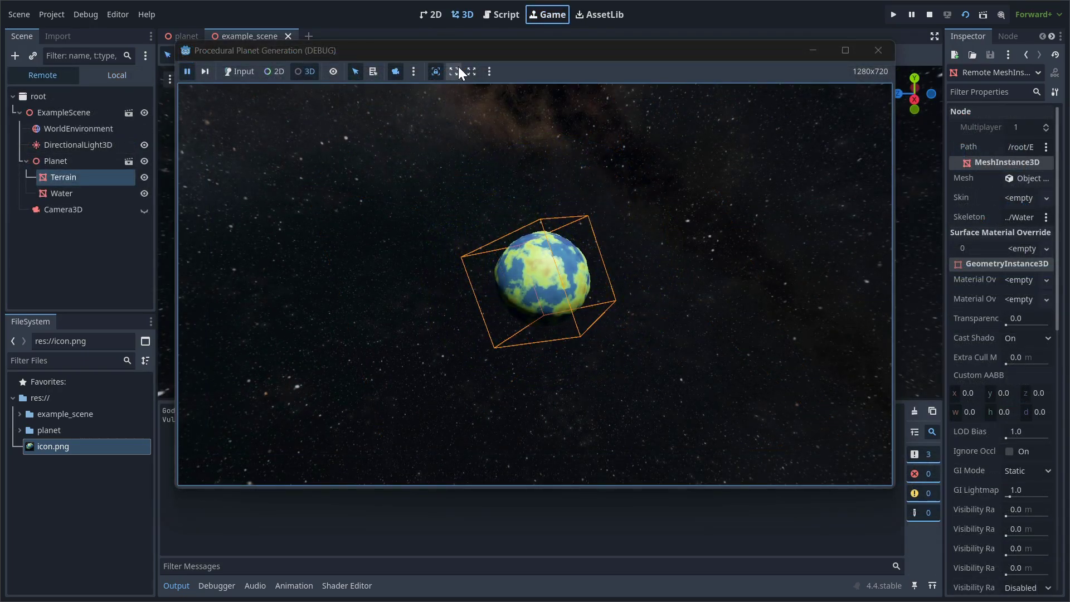
- Change the floating game window's embedding option and restart the project
left_click(489, 72)
left_click(486, 106)
left_click(880, 58)
key("F5")
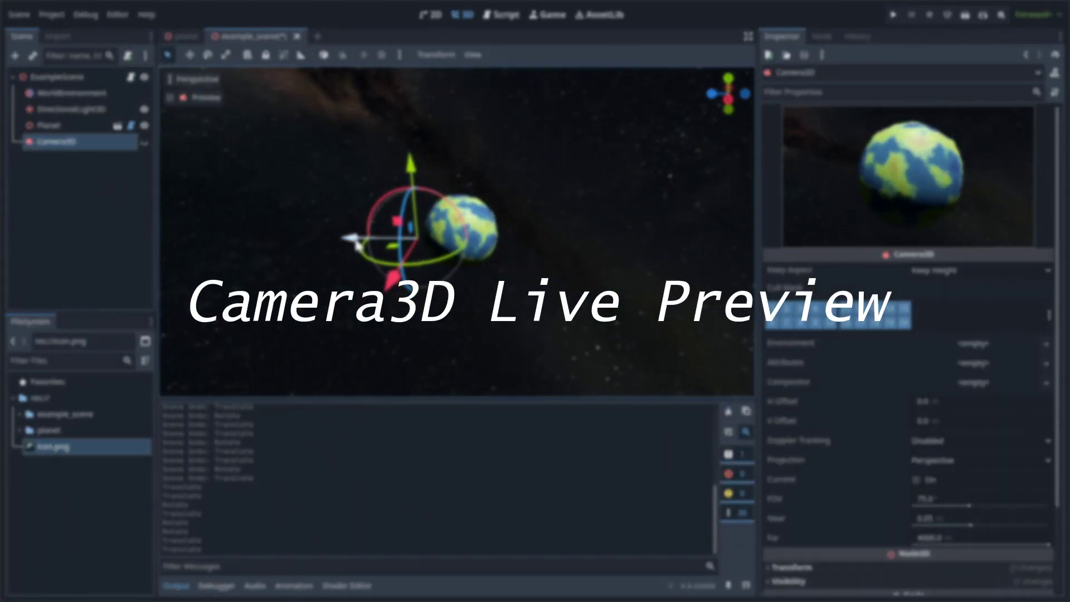
- Shift the Camera3D slightly along its blue Z axis and lower its FOV a little
left_click_drag(355, 243, 352, 242)
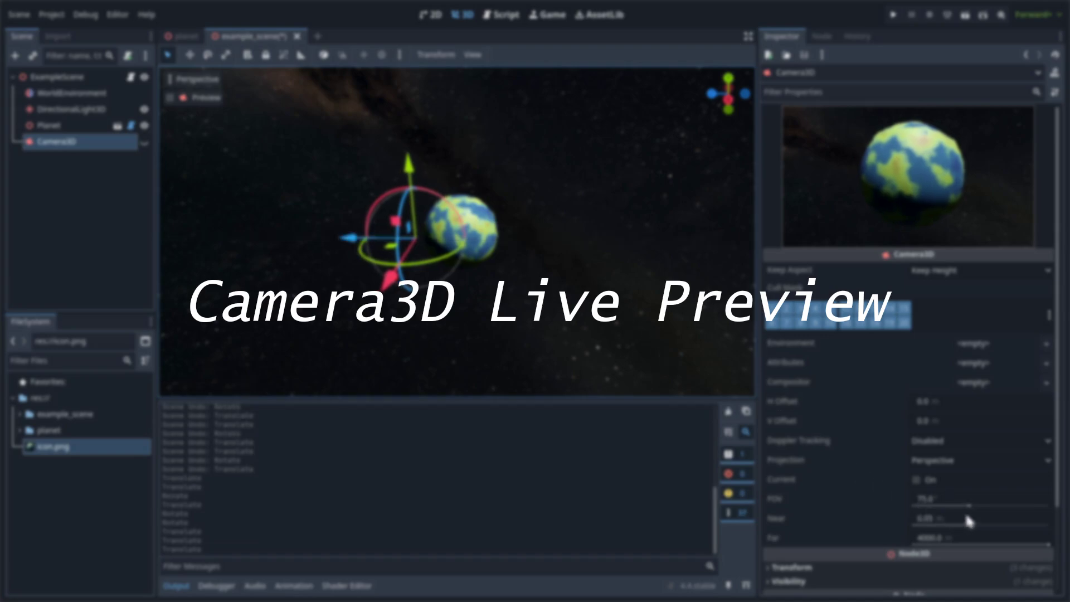
left_click_drag(970, 510, 964, 508)
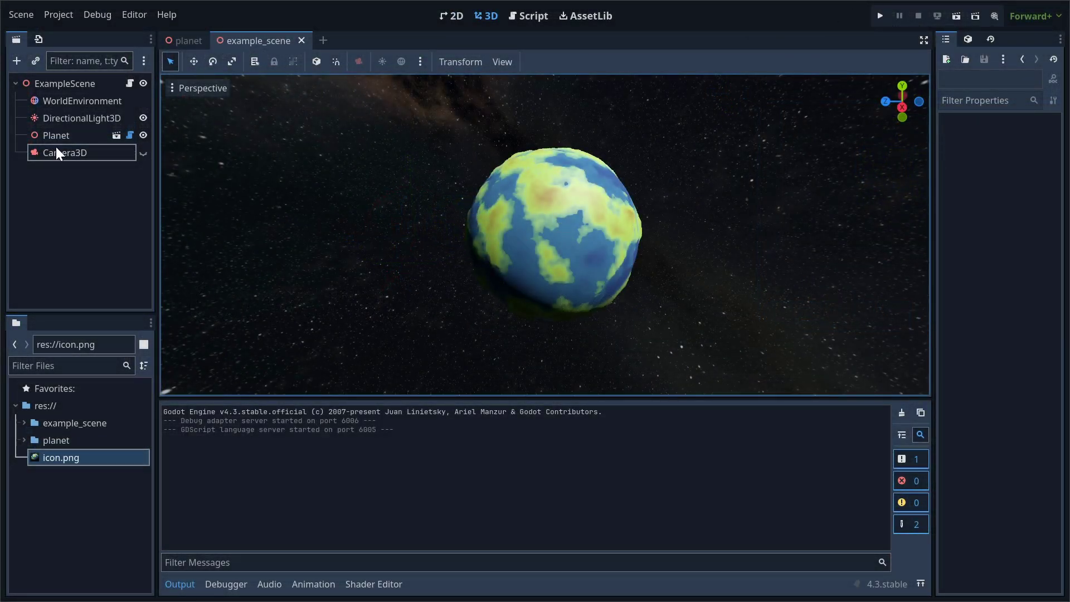
- Turn on the Camera3D's viewport preview in the Godot 4.3 editor and adjust its X rotation and Y position
left_click(41, 149)
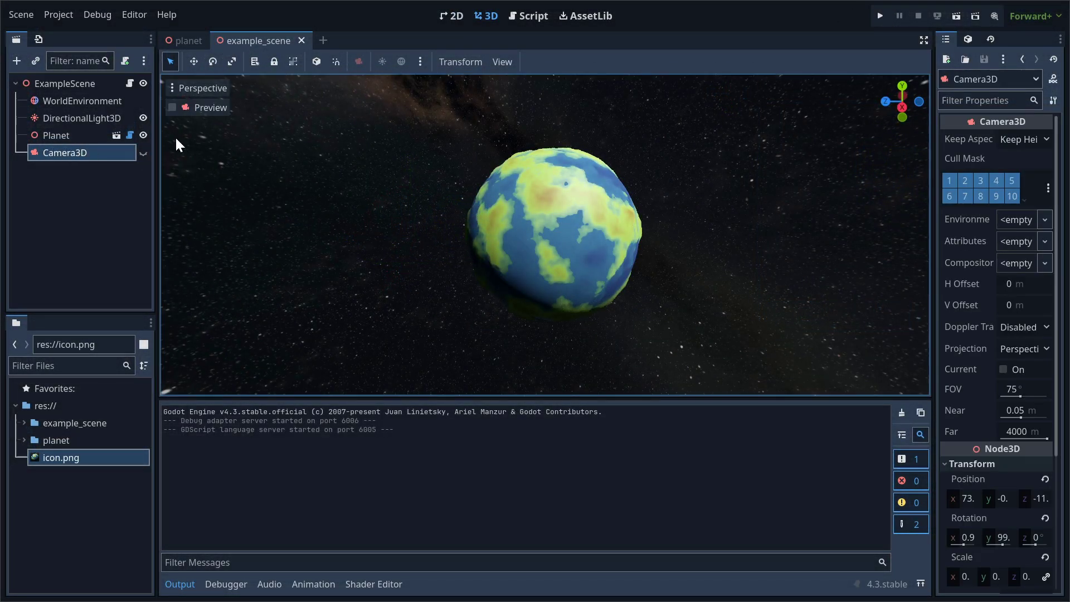
left_click(171, 107)
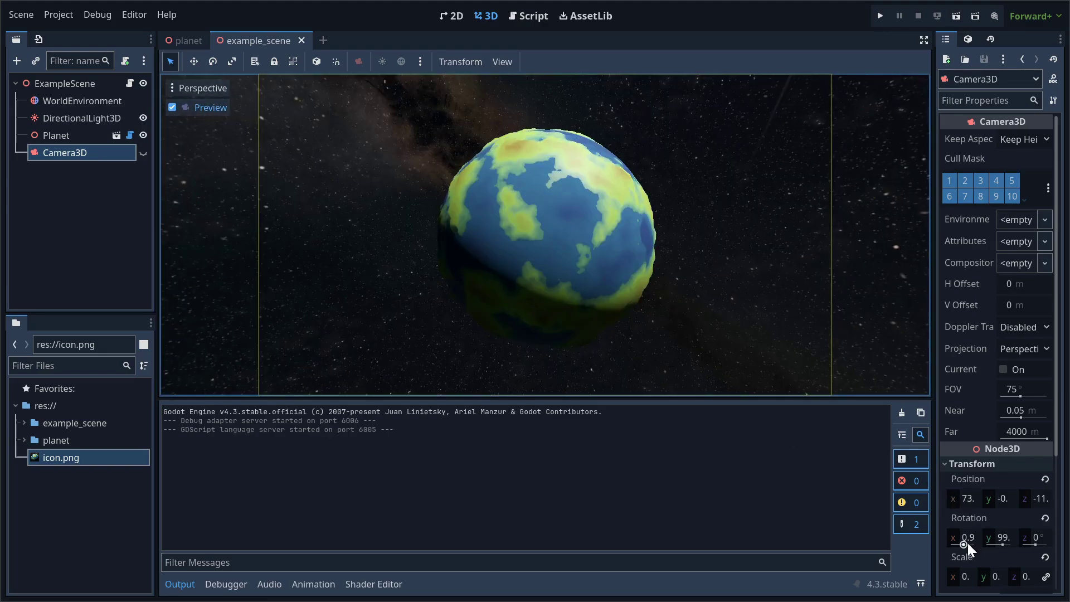
left_click_drag(967, 544, 999, 544)
left_click_drag(1002, 499, 987, 498)
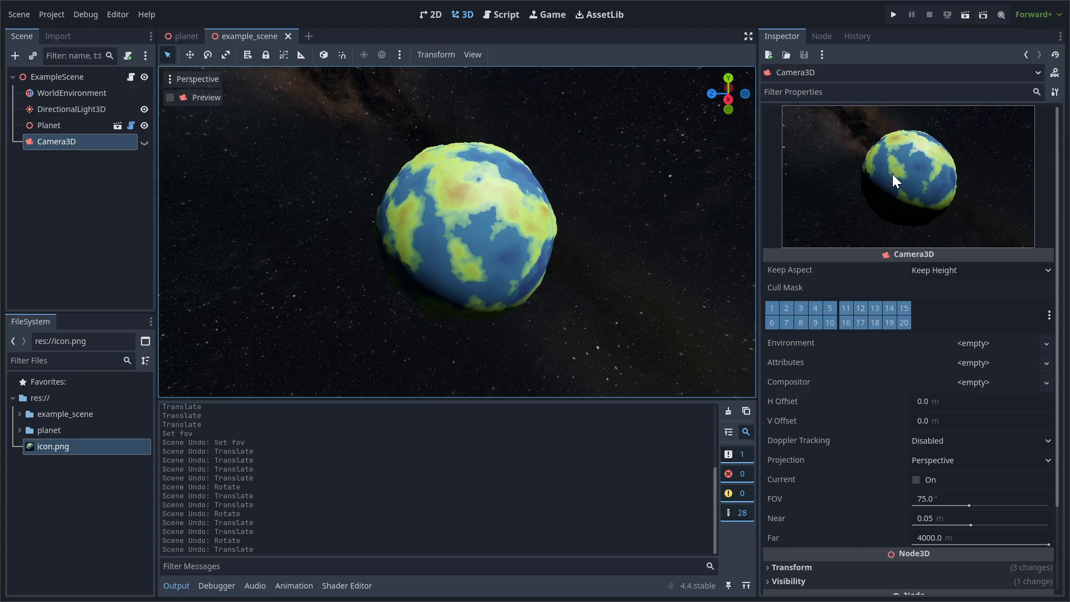
- Reposition and rotate the Camera3D around the planet with its transform gizmo in the Godot 4.4 editor
scroll(369, 202, "down", 6)
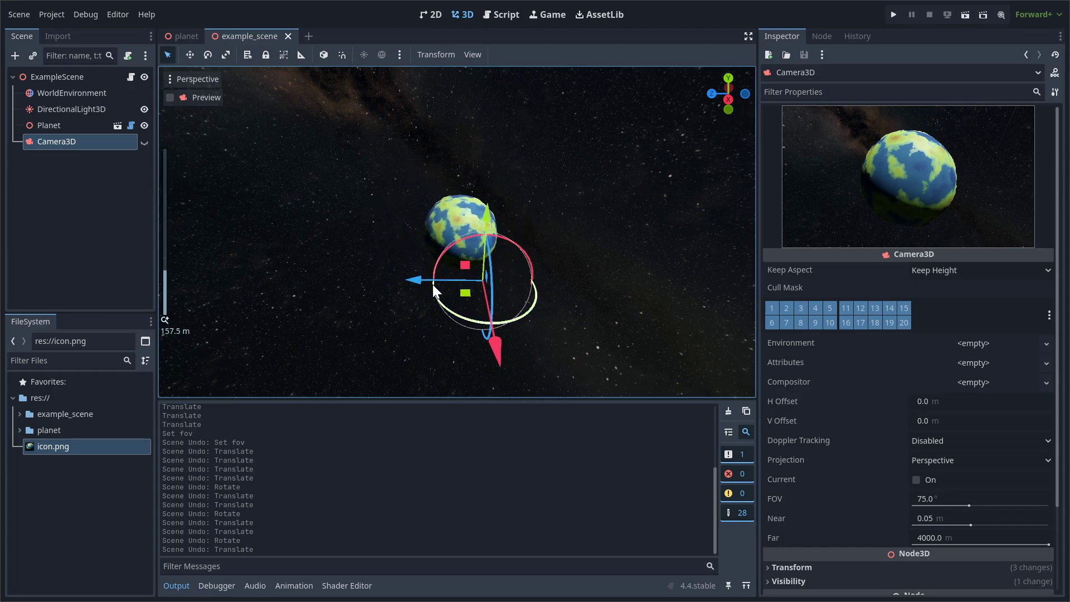
left_click_drag(417, 280, 423, 303)
left_click_drag(423, 303, 423, 303)
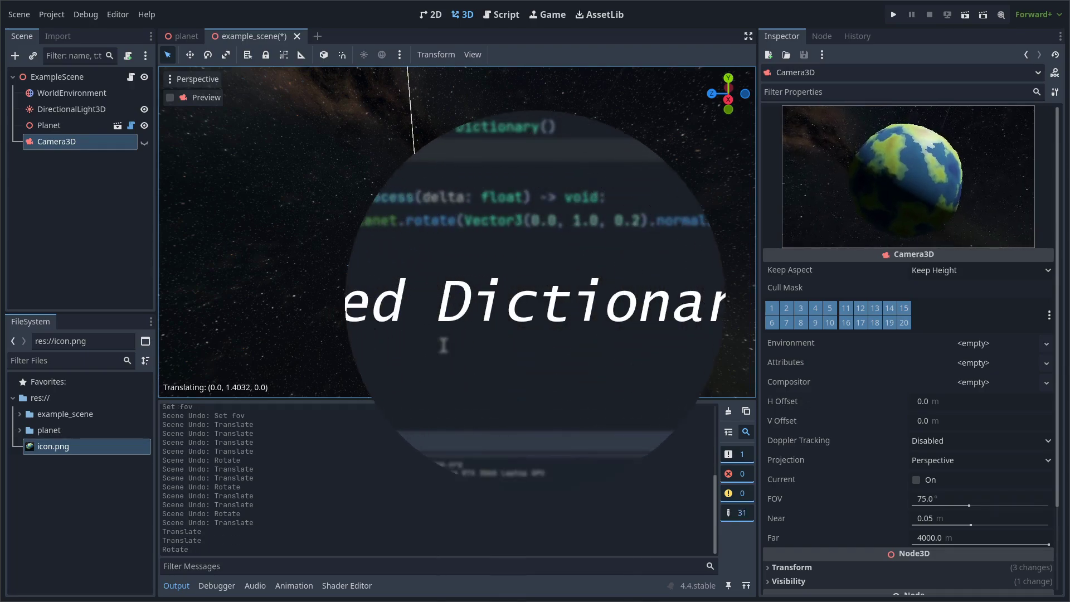
- Start a variable named typed_dictionary below the dictionary variable in the ExampleScene script
type("yped_dictionary")
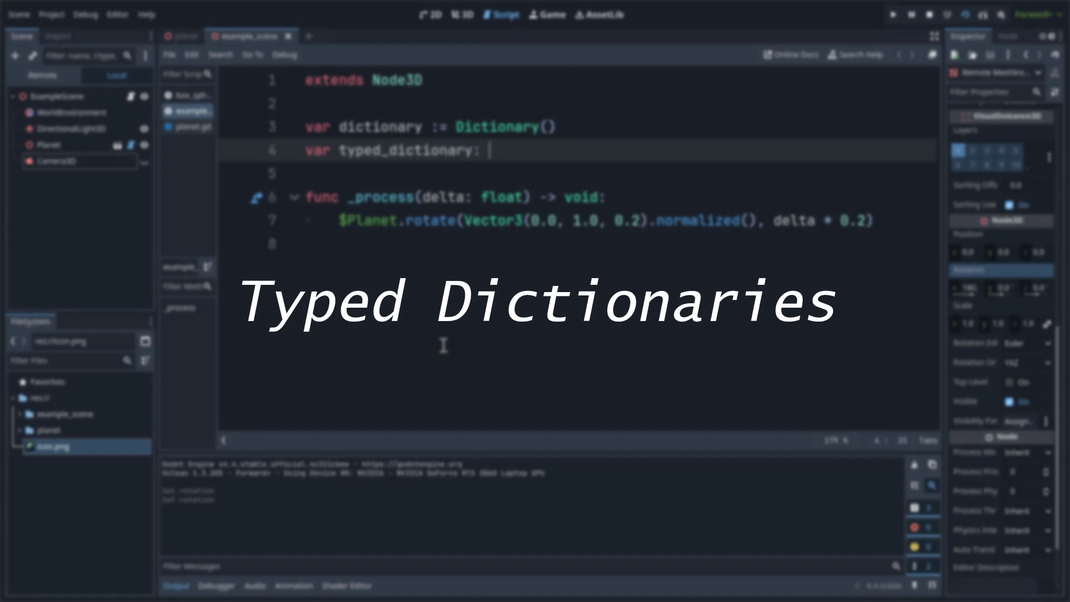
- Try to declare "var dictionary: Dictionary[String, int] = {}" on line 16 of player.gd in the Godot 4.3 editor
type(": Dictionary[String")
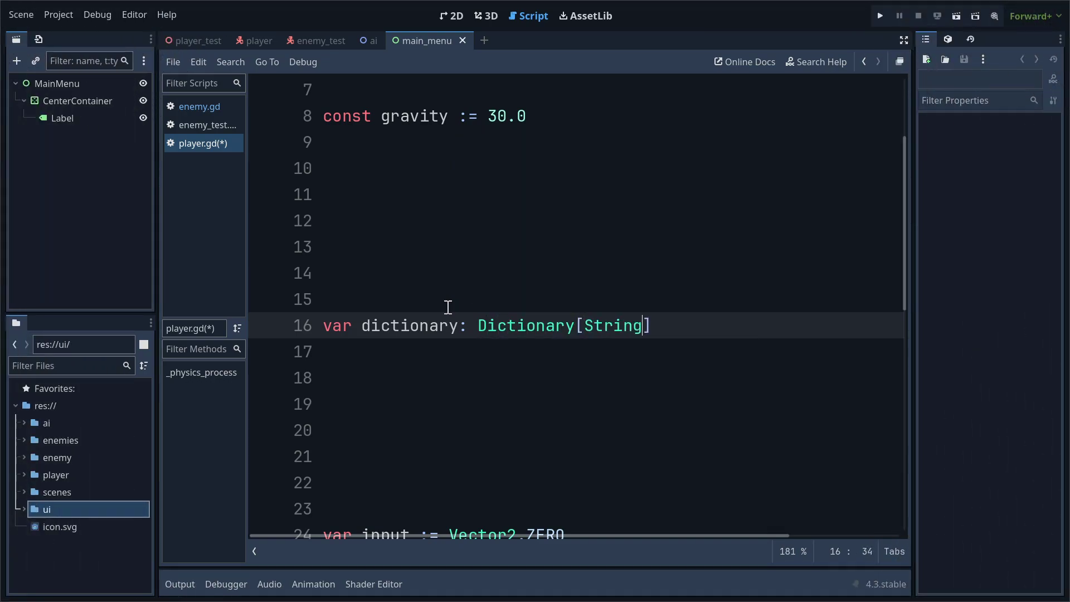
type(", int]")
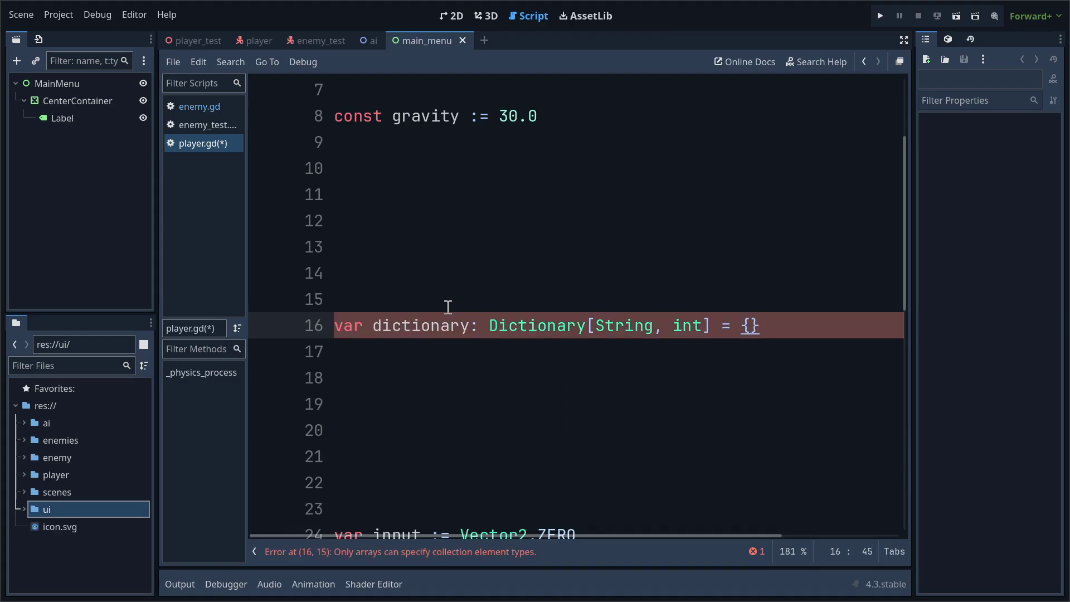
- Declare "typed_dictionary: Dictionary[String, int] = {}" on line 5 of the BoxSphere script in the Godot 4.4 editor
type("d_dictionary:")
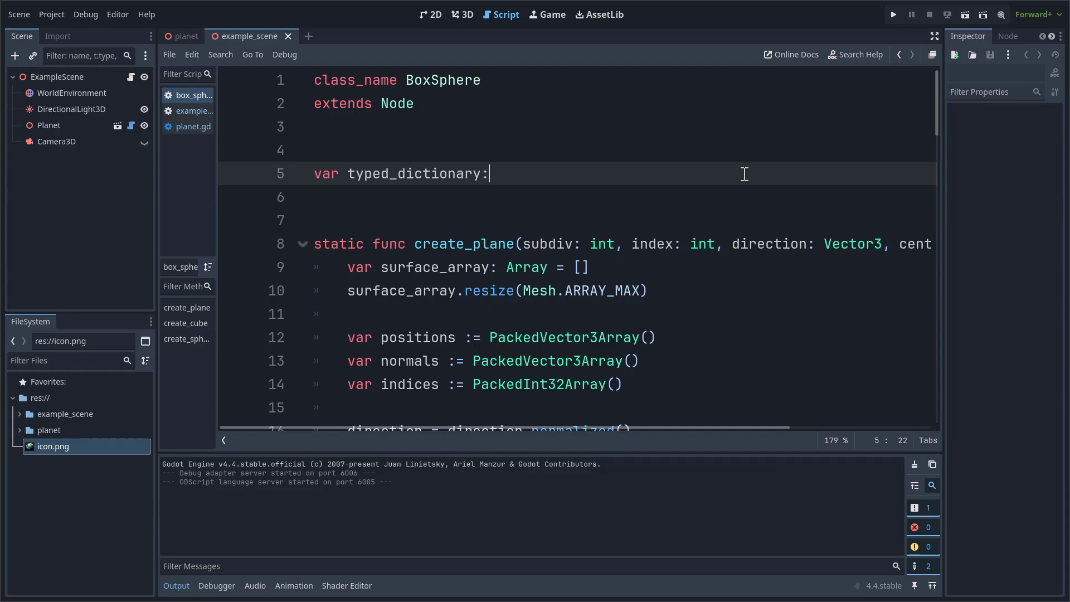
type(" Dictionary[")
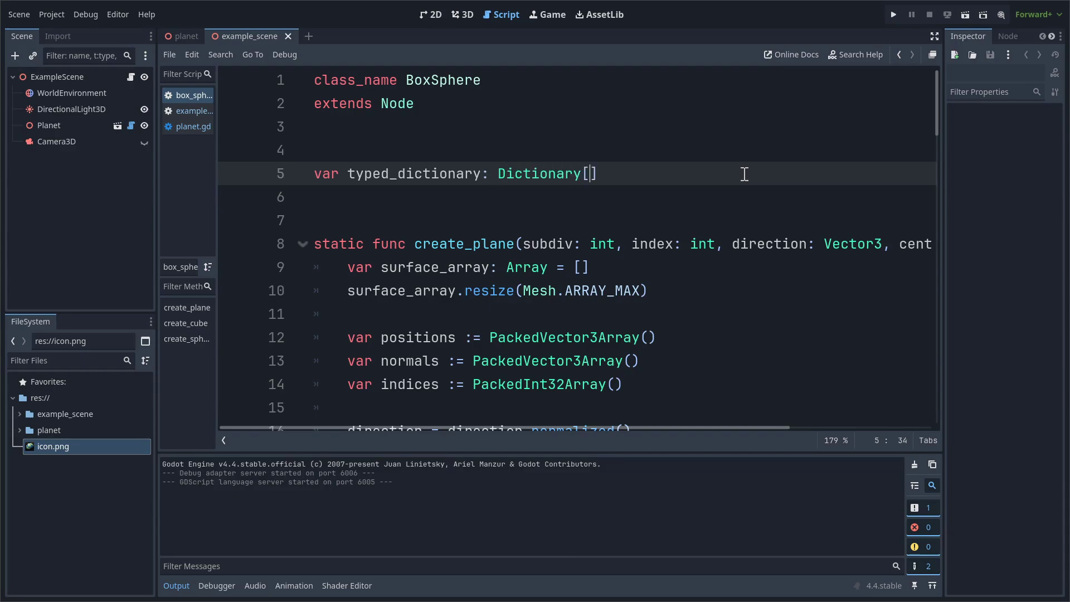
type("String, int")
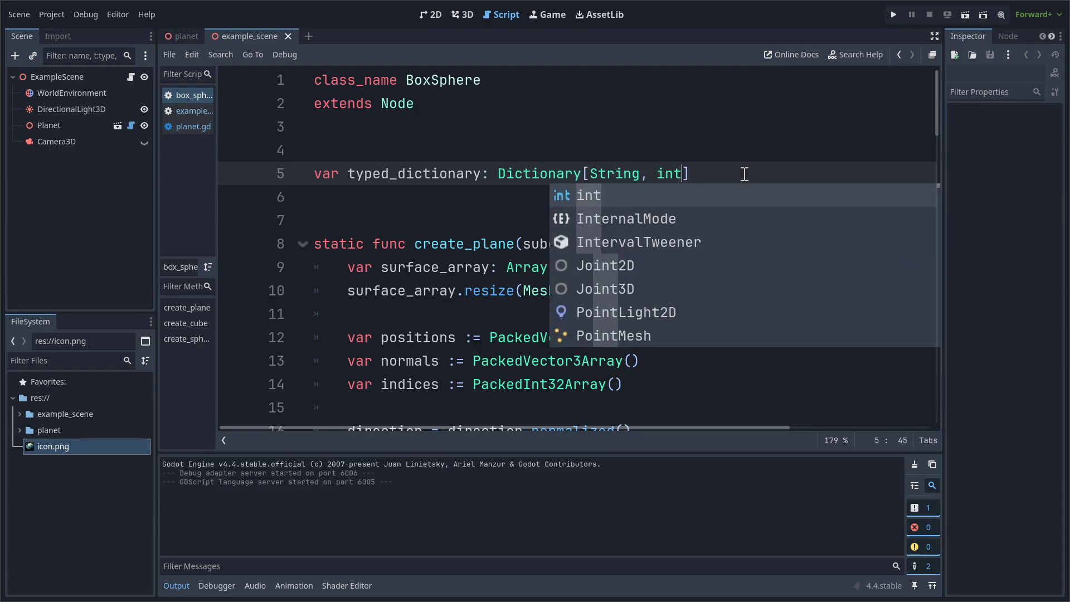
type("] = {}")
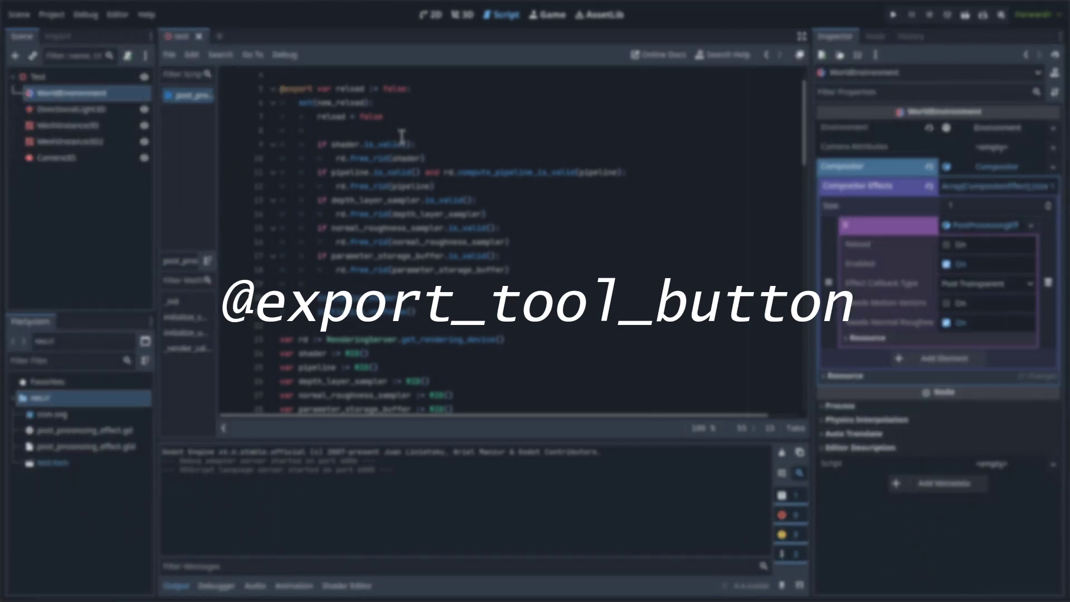
- Highlight the setter lines of the exported reload variable and look through the rest of the post-processing script
triple_click(402, 105)
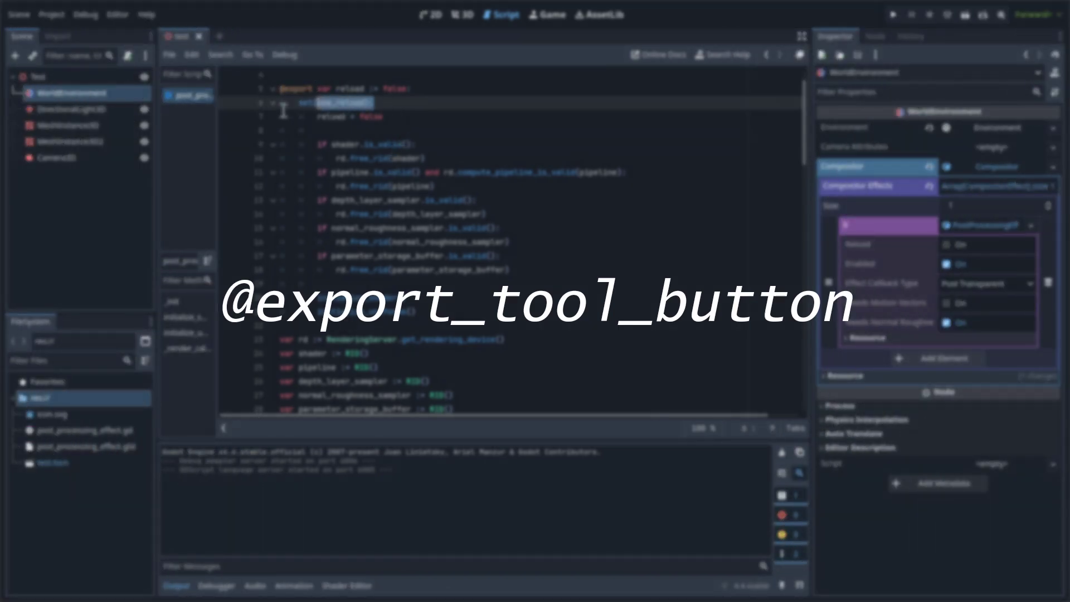
left_click_drag(391, 119, 266, 104)
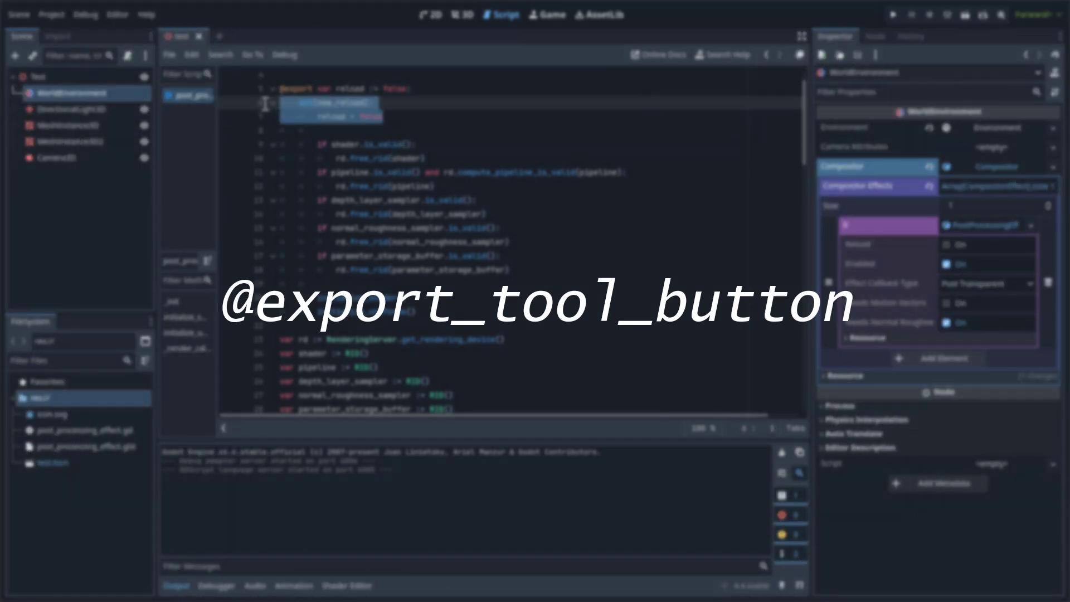
scroll(375, 198, "down", 5)
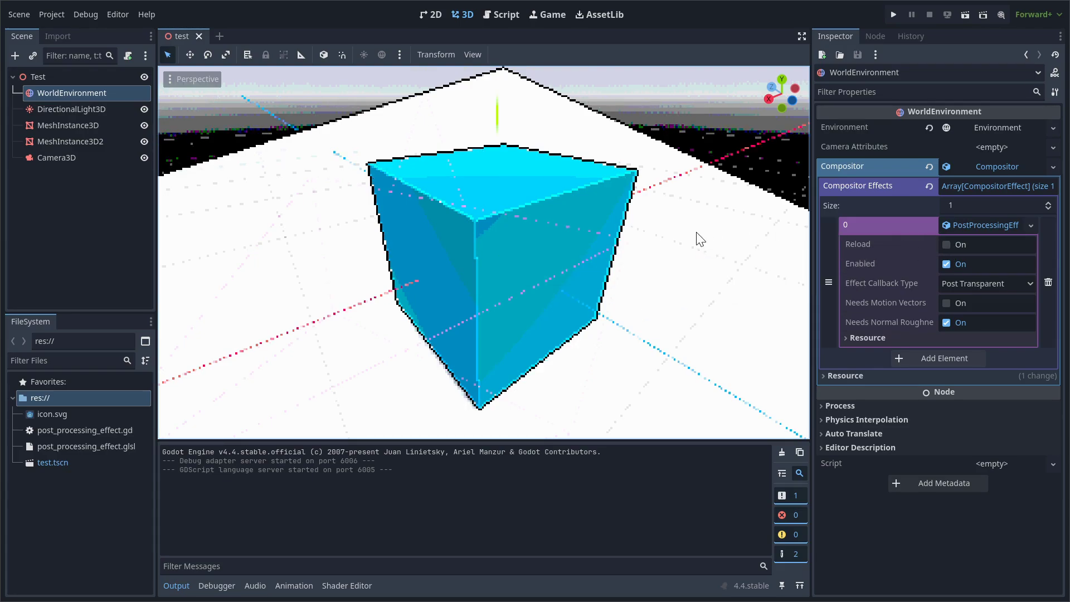
- Open the post-processing effect script and turn the reload setter's body into a "func reload() -> void" function
left_click(494, 14)
scroll(452, 187, "up", 6)
key("ctrl+z")
key("ctrl+z")
key("ctrl+z")
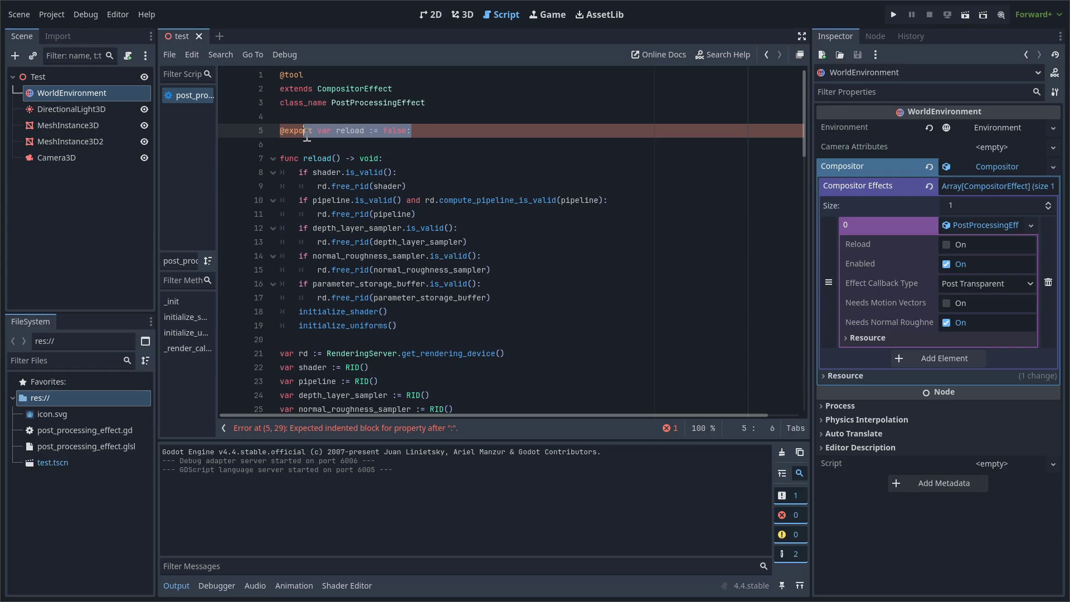
type("tool")
key("Return")
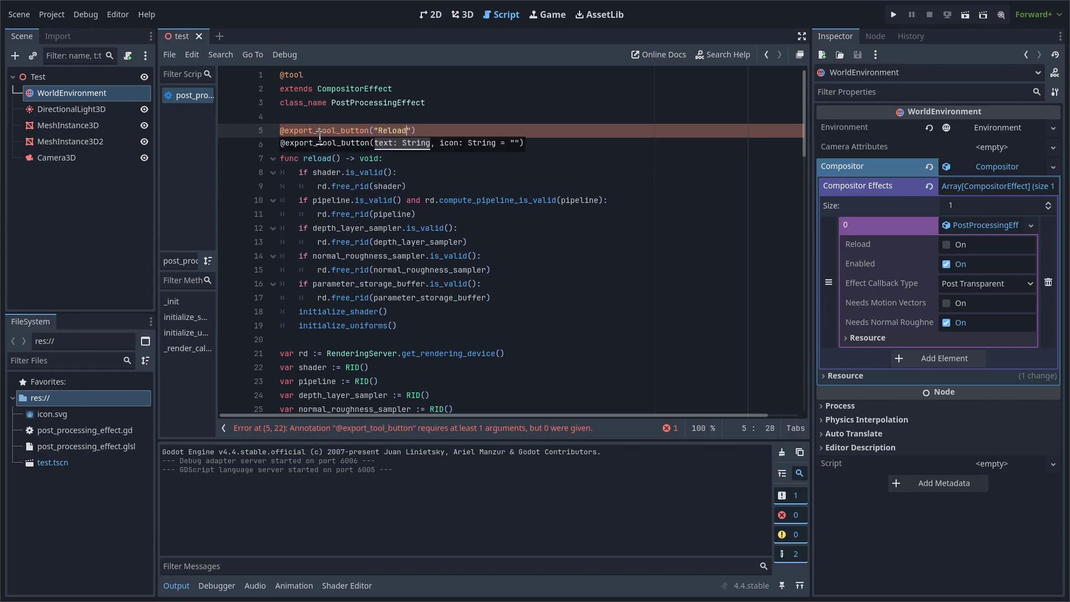
type("ar ")
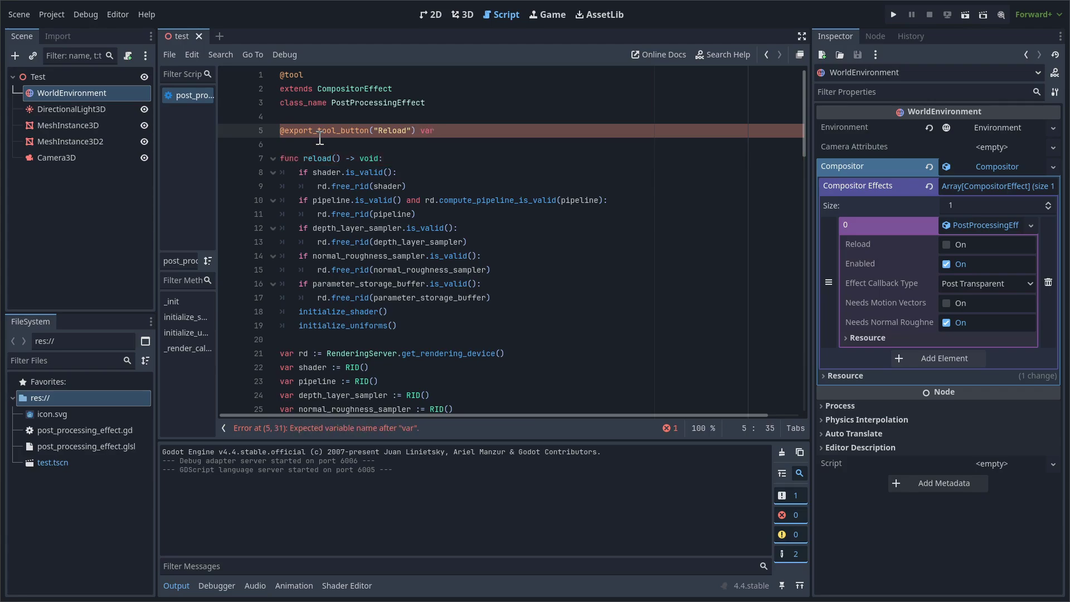
type("reload_button")
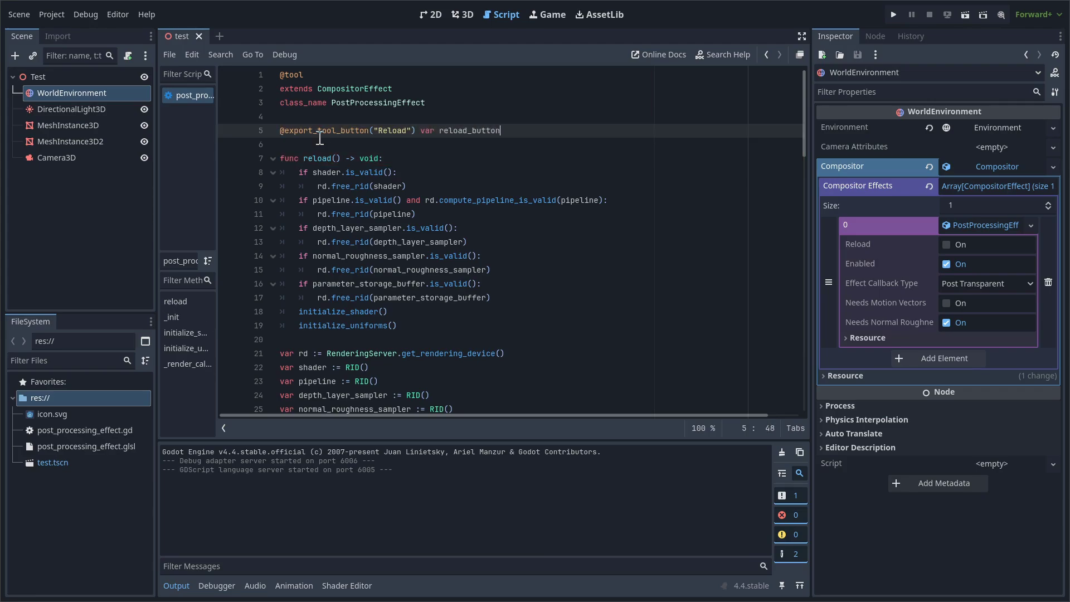
type(" := reload")
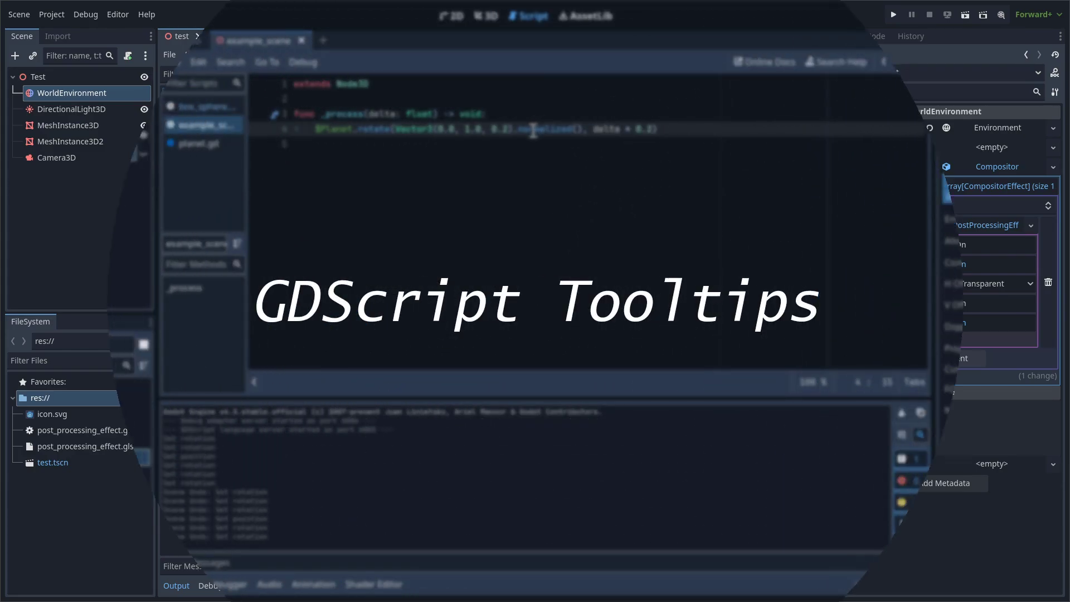
- Look up the normalized() method from line 4 in the Vector3 reference in Godot 4.3, and inspect the same method in Godot 4.4
left_click(533, 131, "ctrl")
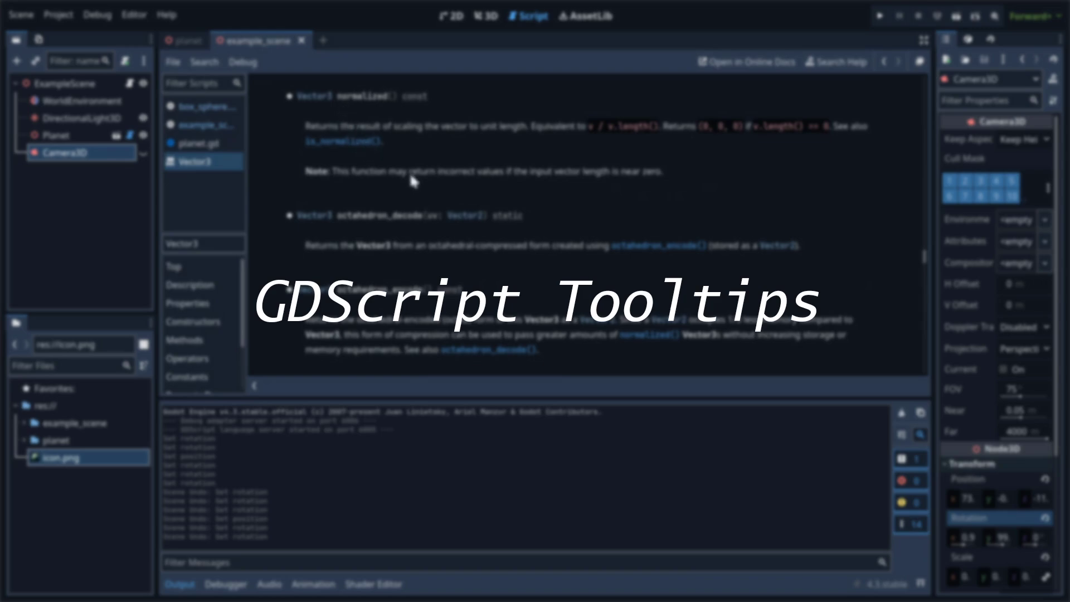
right_click(205, 167)
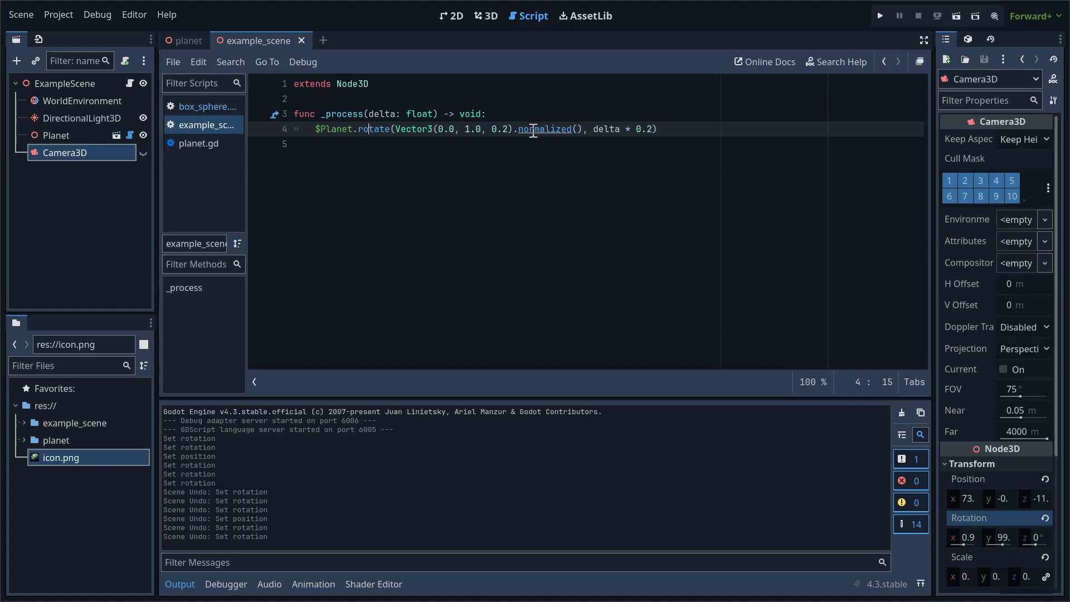
left_click(534, 129, "ctrl")
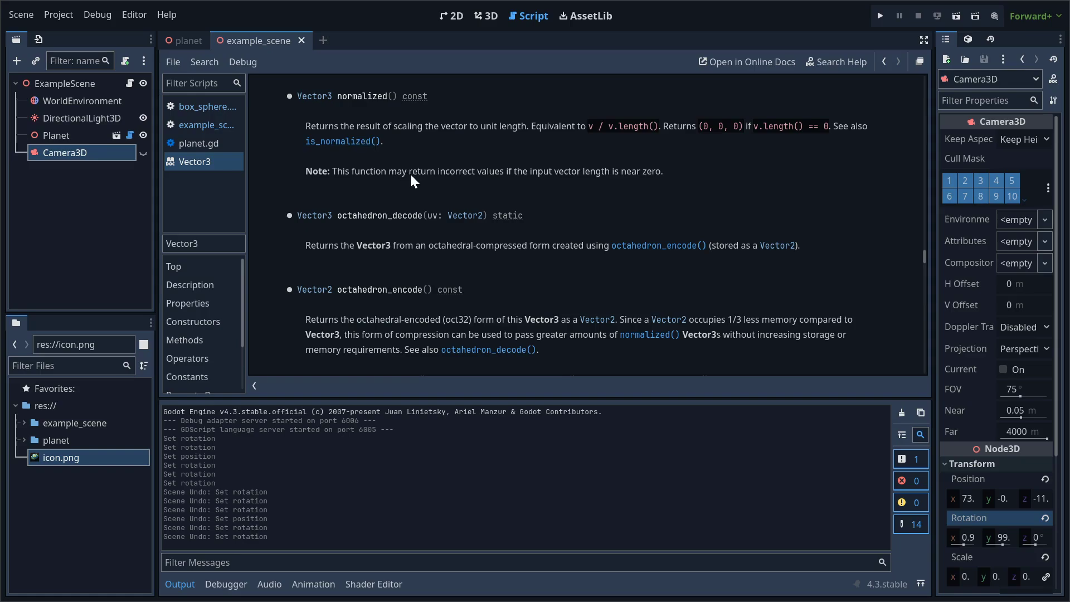
right_click(205, 166)
left_click(216, 179)
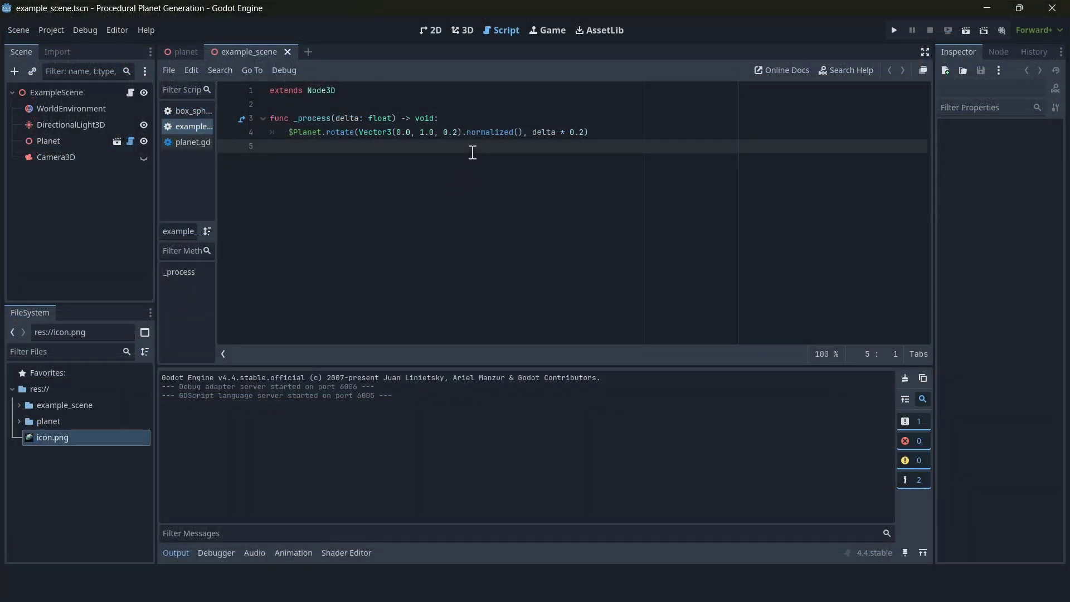
mouse_move(483, 134)
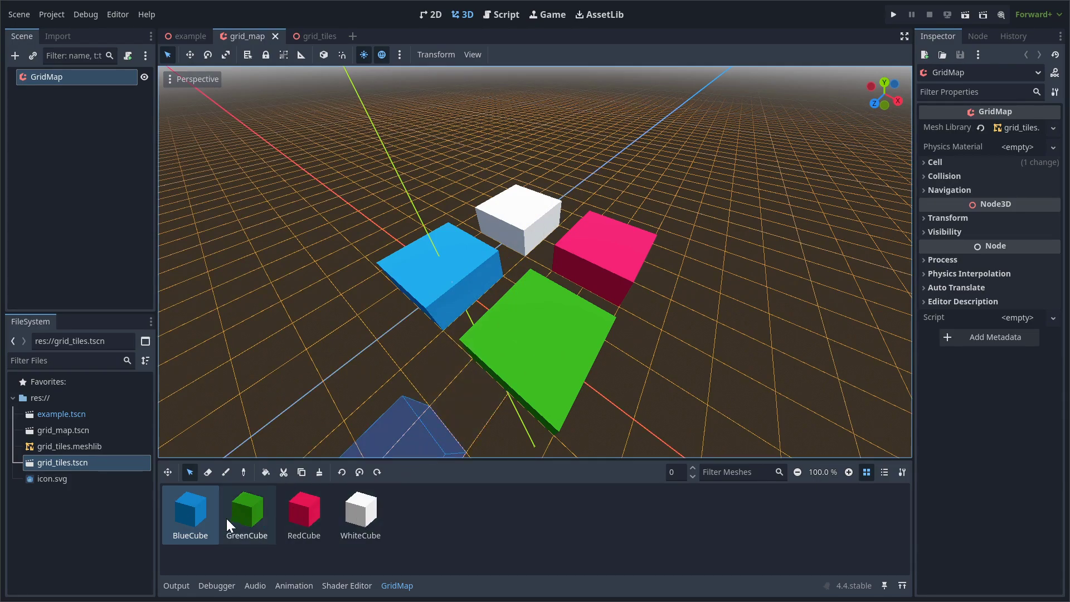
- Select the GridMap area around the blue, green, red and white cubes and cut it
scroll(523, 336, "down", 3)
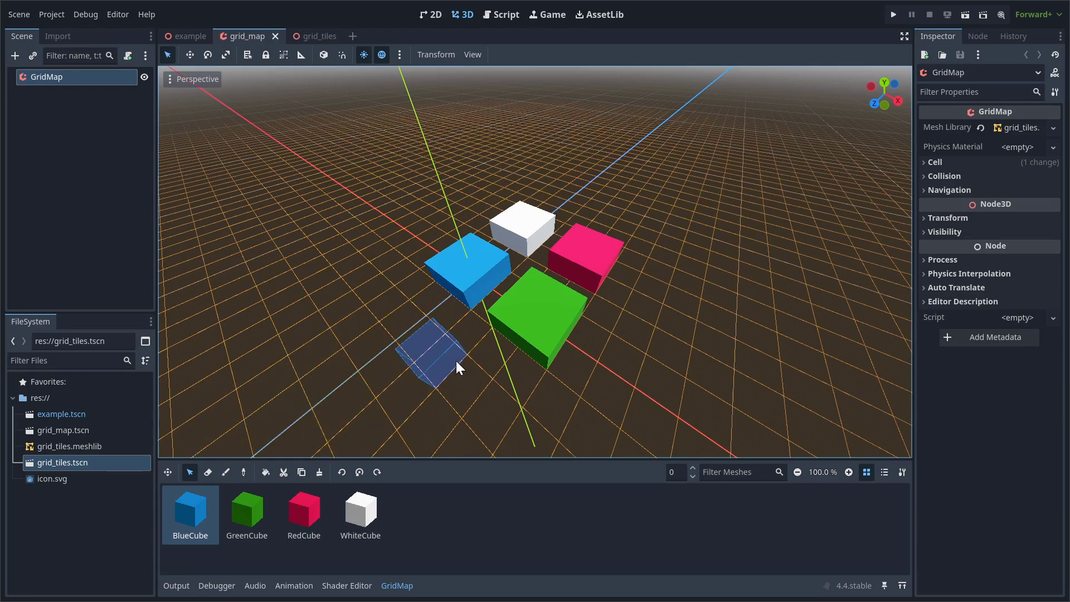
left_click_drag(557, 401, 518, 207)
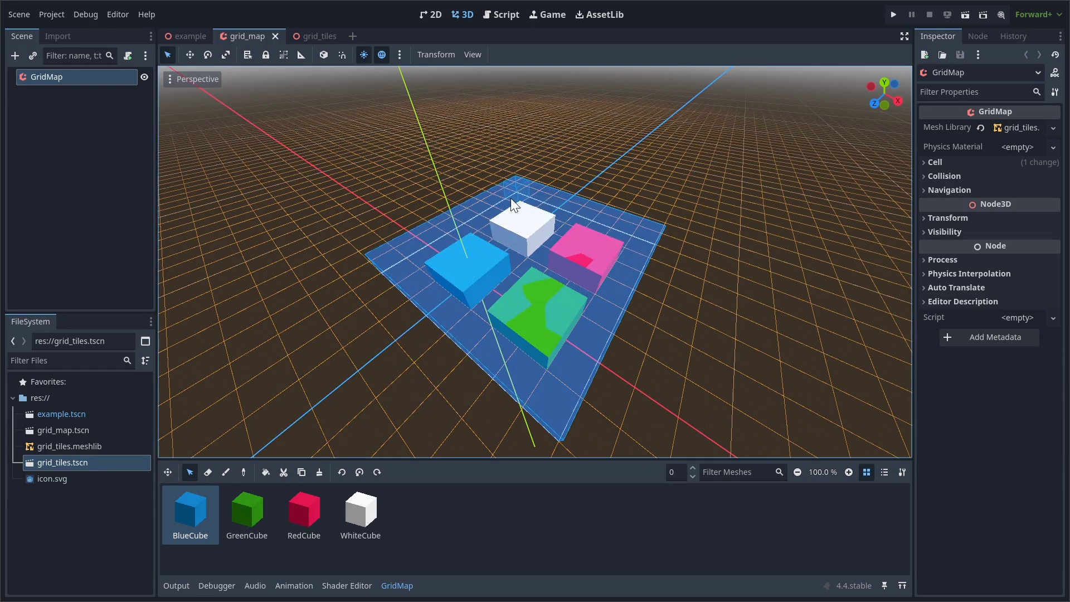
key("ctrl+x")
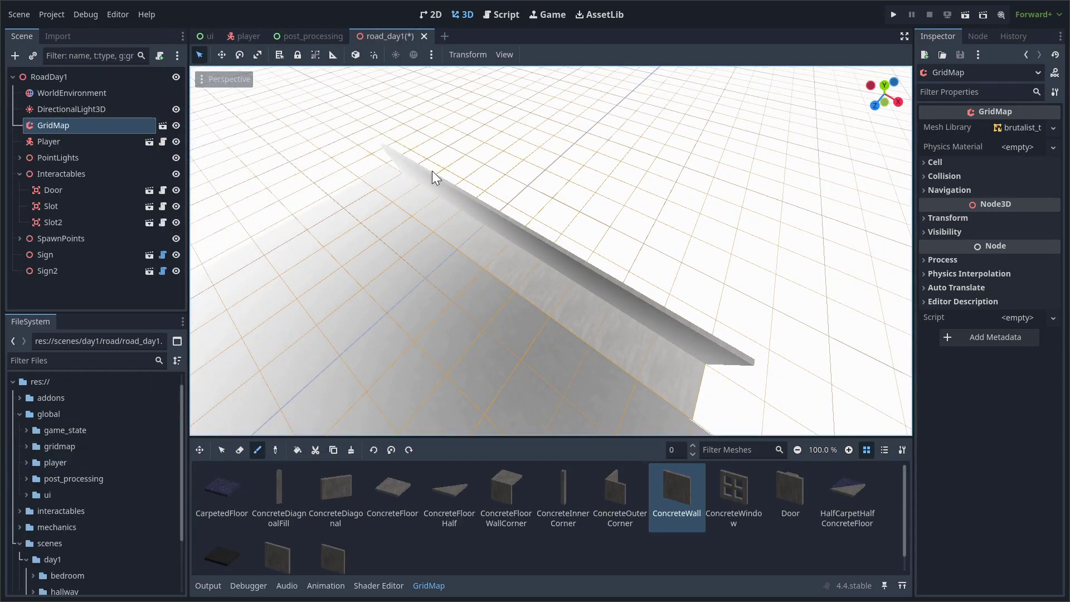
- Select the row of concrete walls in the road_day1 GridMap and place a copy of it one level up, on floor 1
key("q")
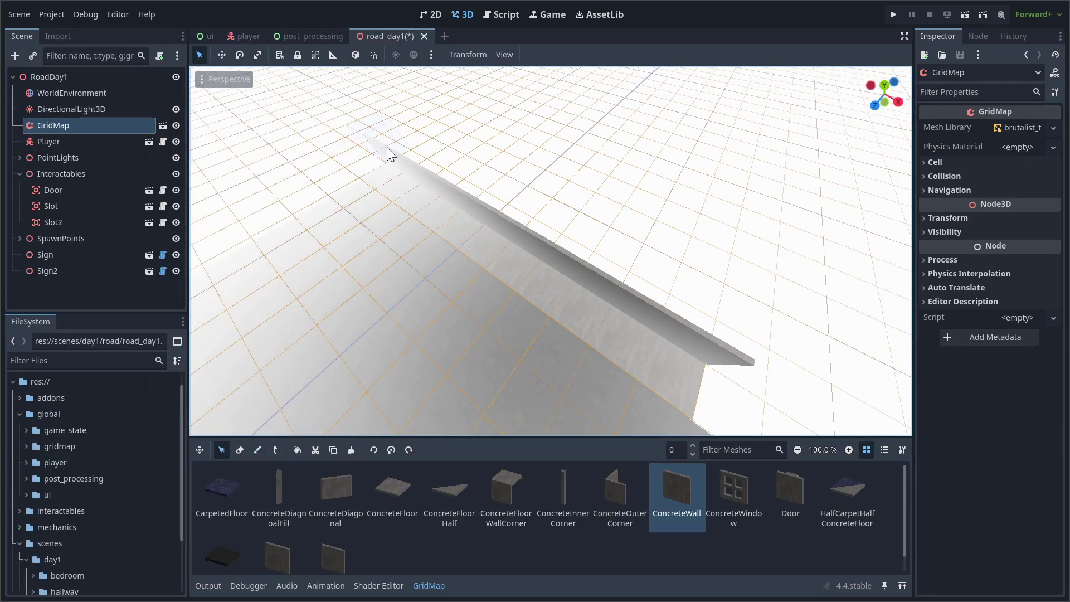
left_click_drag(390, 154, 729, 319)
middle_click_drag(528, 272, 479, 153)
key("ctrl+c")
key("3")
left_click(479, 131)
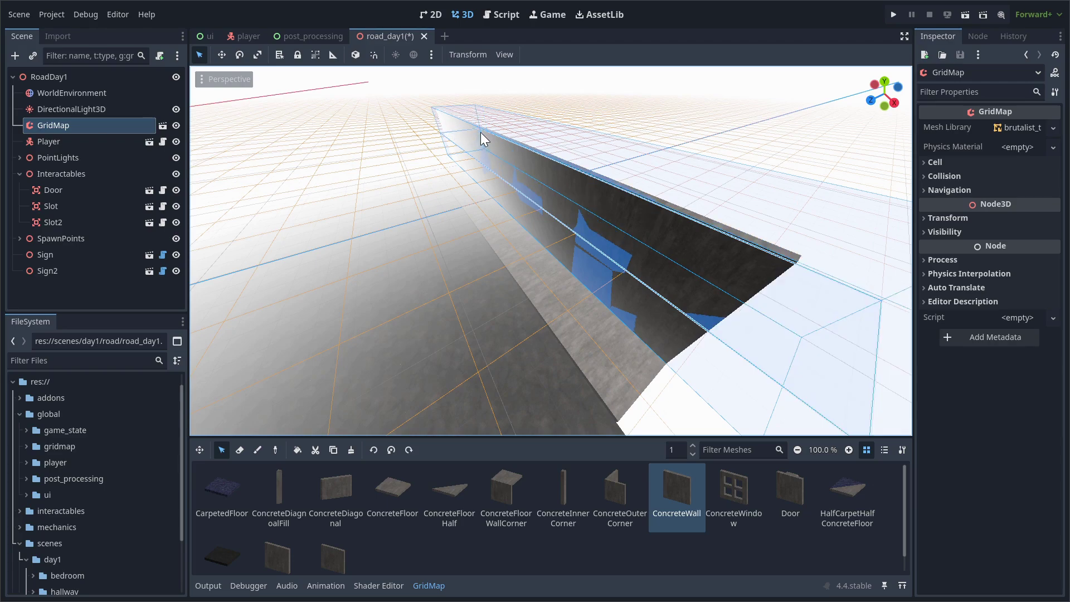
key("3")
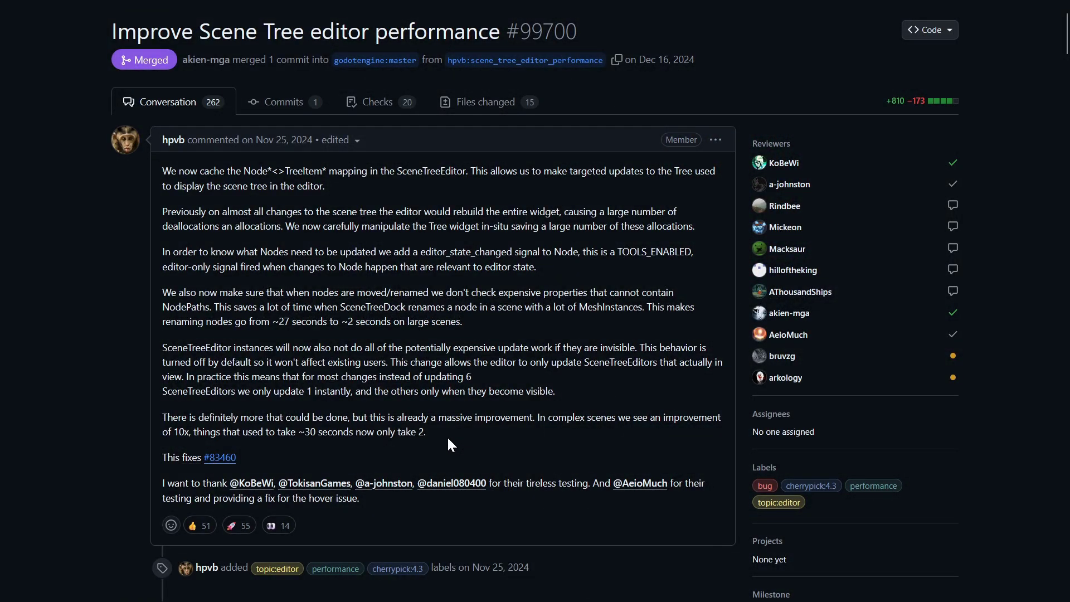
- Highlight the sentences on node-renaming times and complex-scene improvement in the Scene Tree editor performance pull request
left_click_drag(651, 308, 453, 329)
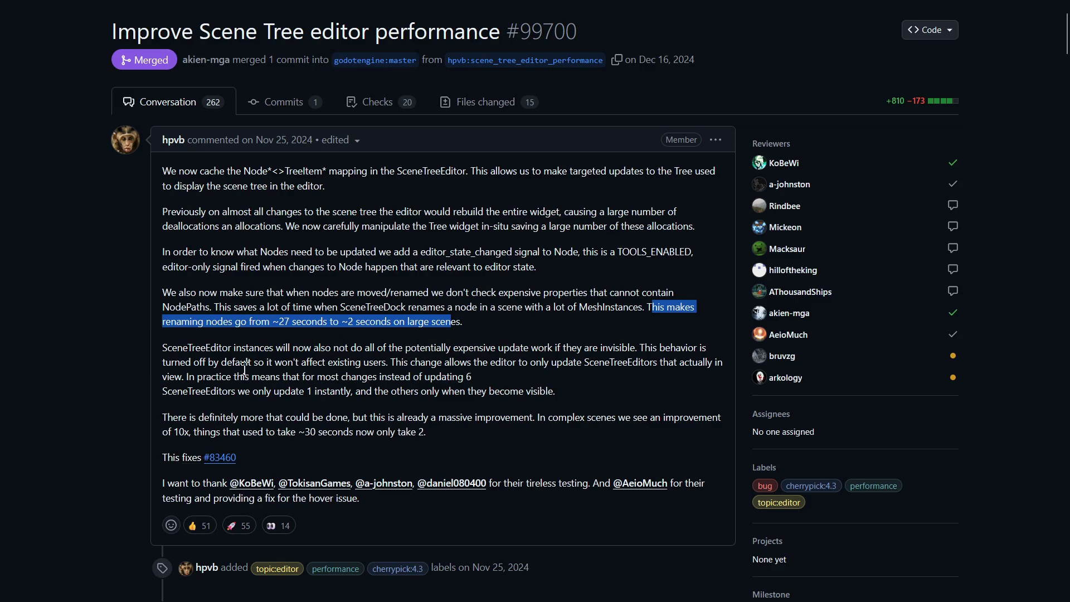
left_click_drag(162, 417, 428, 434)
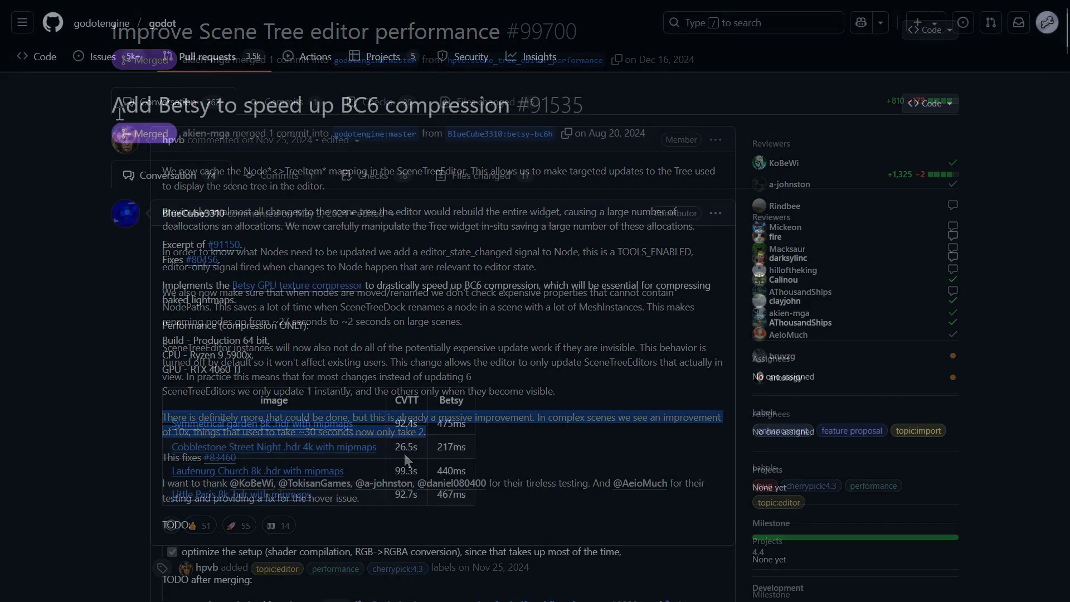
- Highlight the title of the Betsy BC6 compression pull request and the timings in its Cobblestone Street Night table row
left_click_drag(113, 105, 470, 106)
left_click(32, 363)
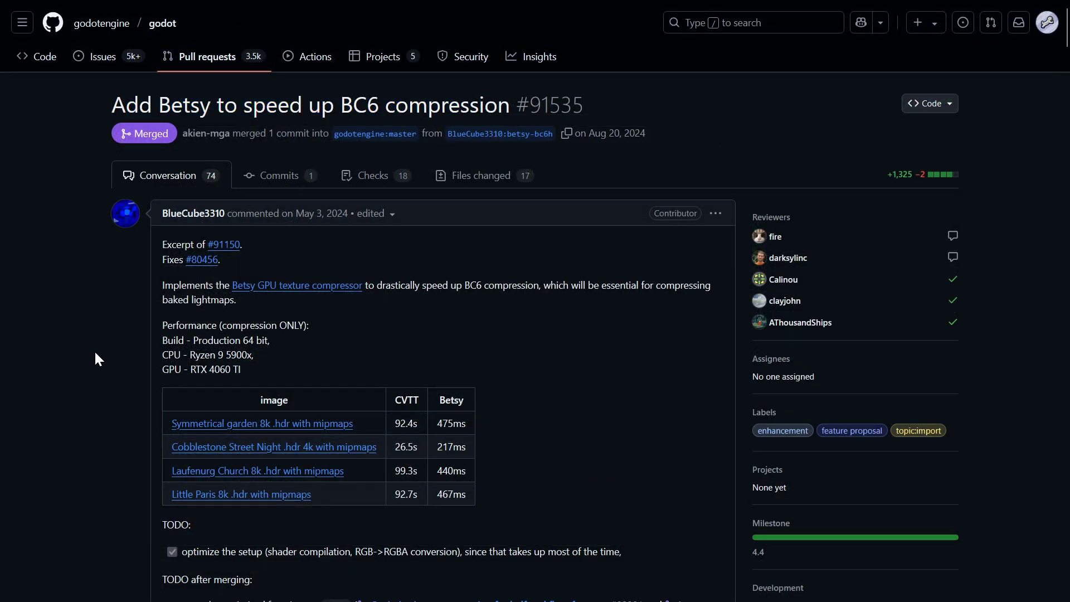
scroll(96, 359, "down", 2)
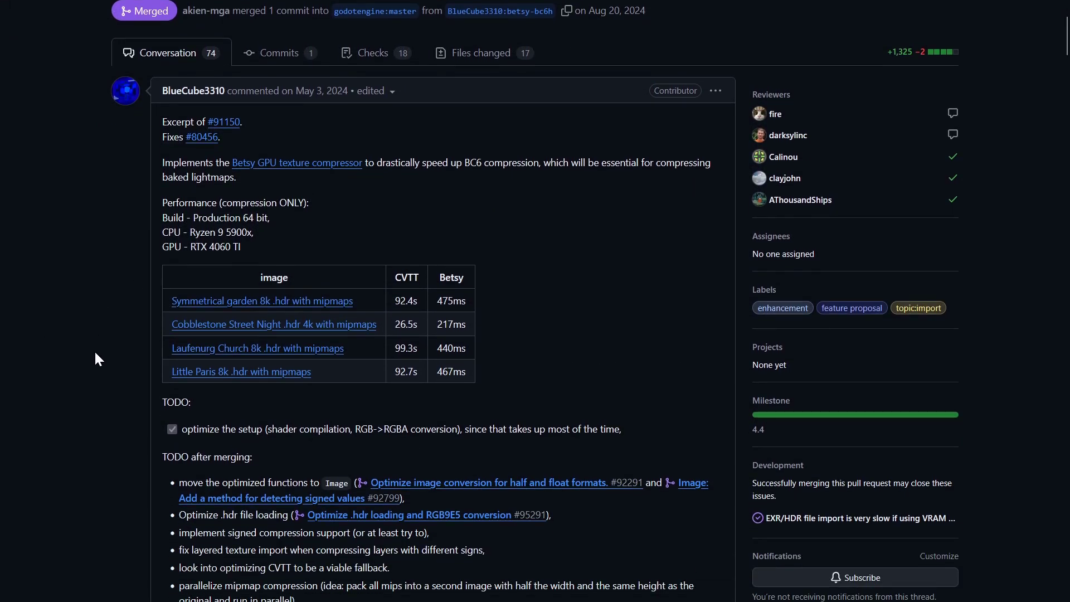
scroll(96, 360, "down", 1)
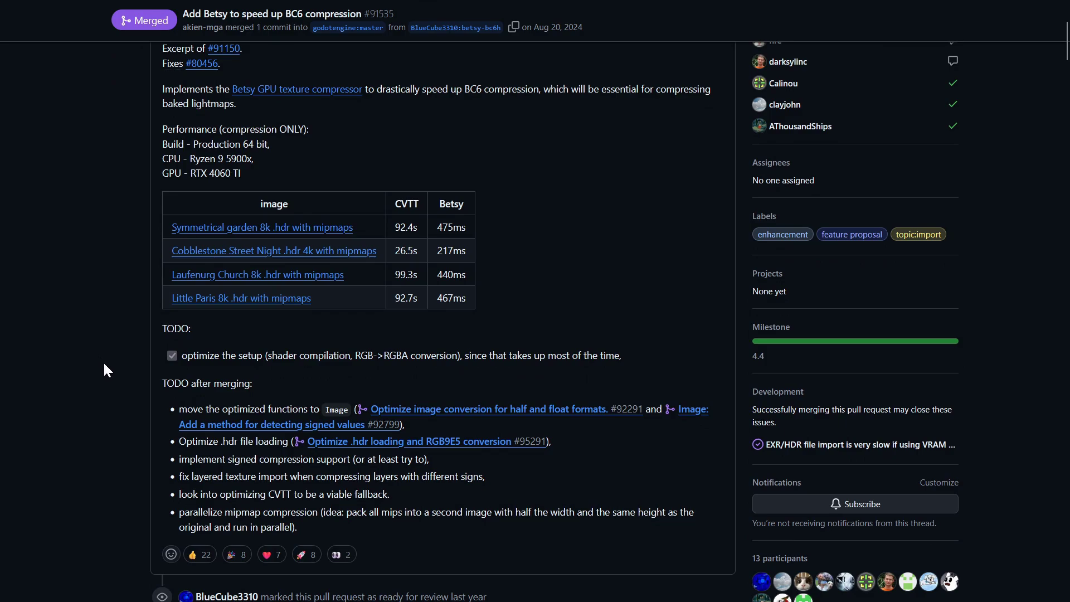
left_click_drag(403, 251, 483, 254)
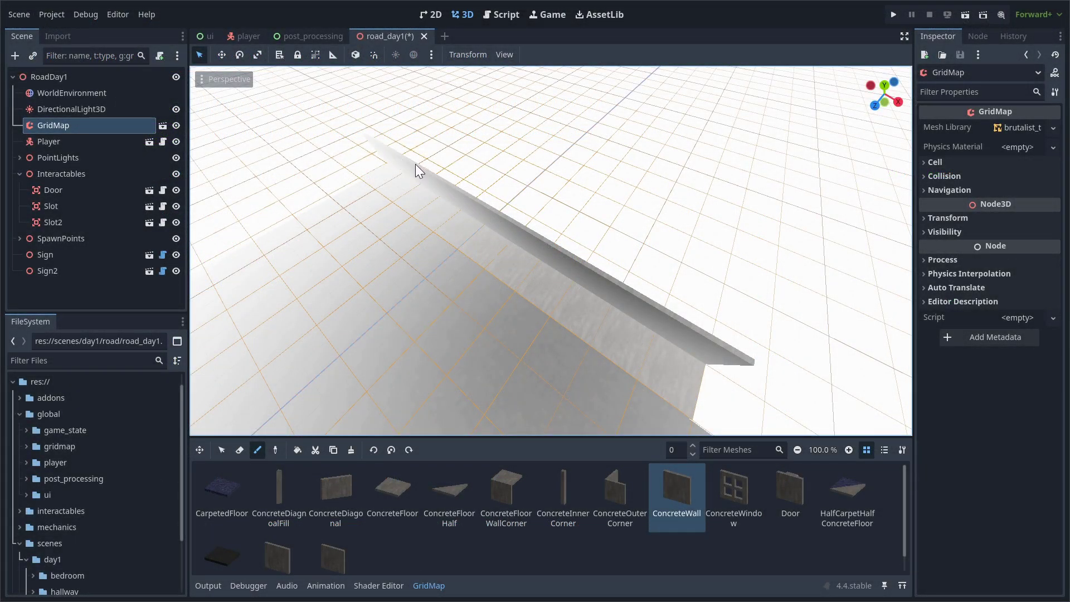
- Copy the row of concrete walls on floor 0 of the road_day1 GridMap and stack the copies on floors 1 and 2
key("q")
left_click_drag(407, 162, 707, 325)
middle_click_drag(522, 269, 556, 240)
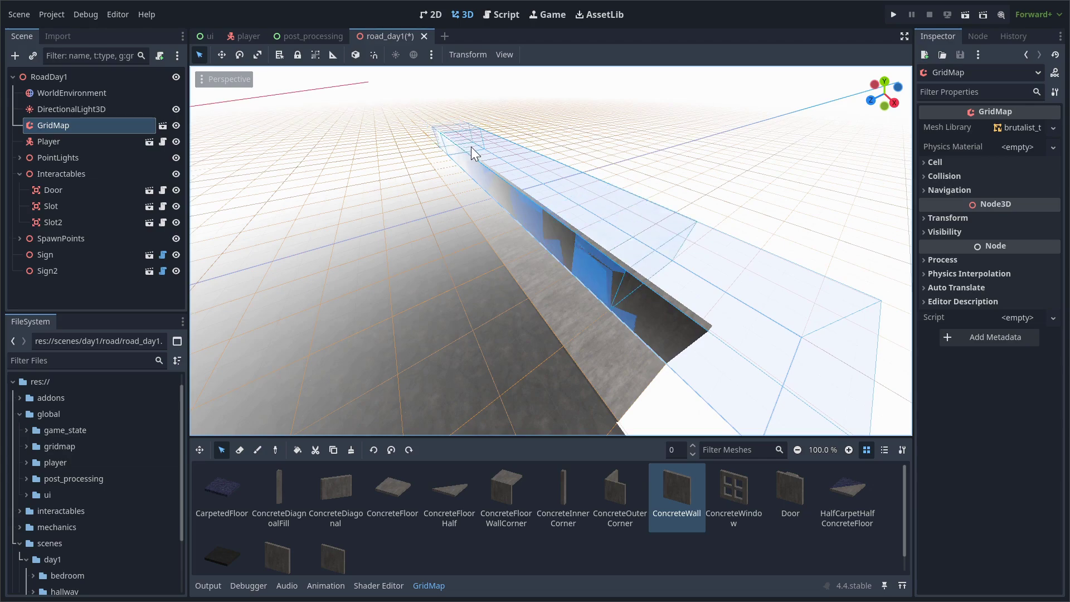
key("e")
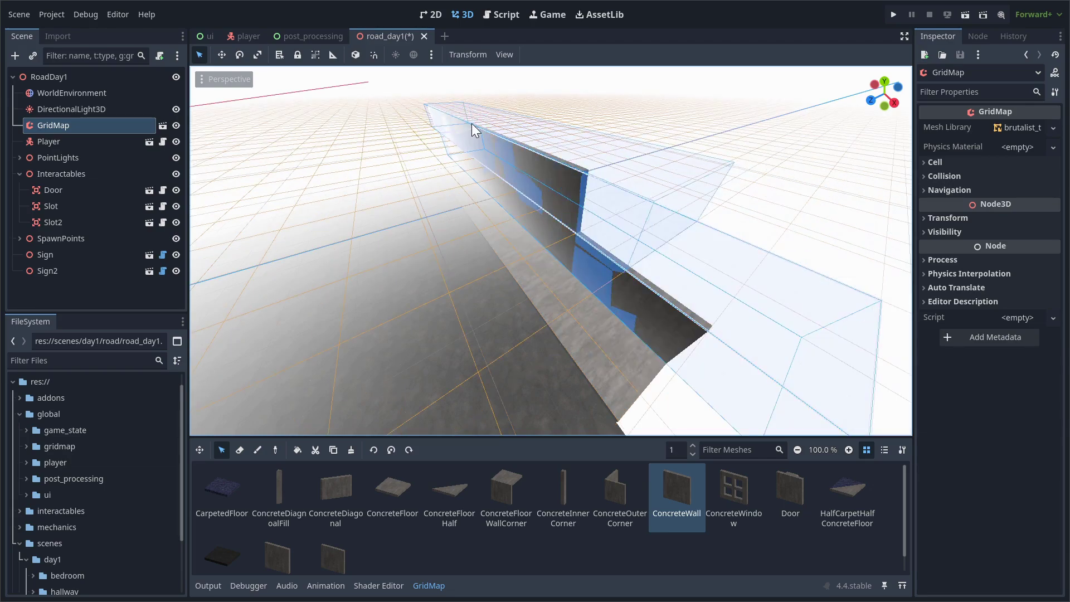
key("Delete")
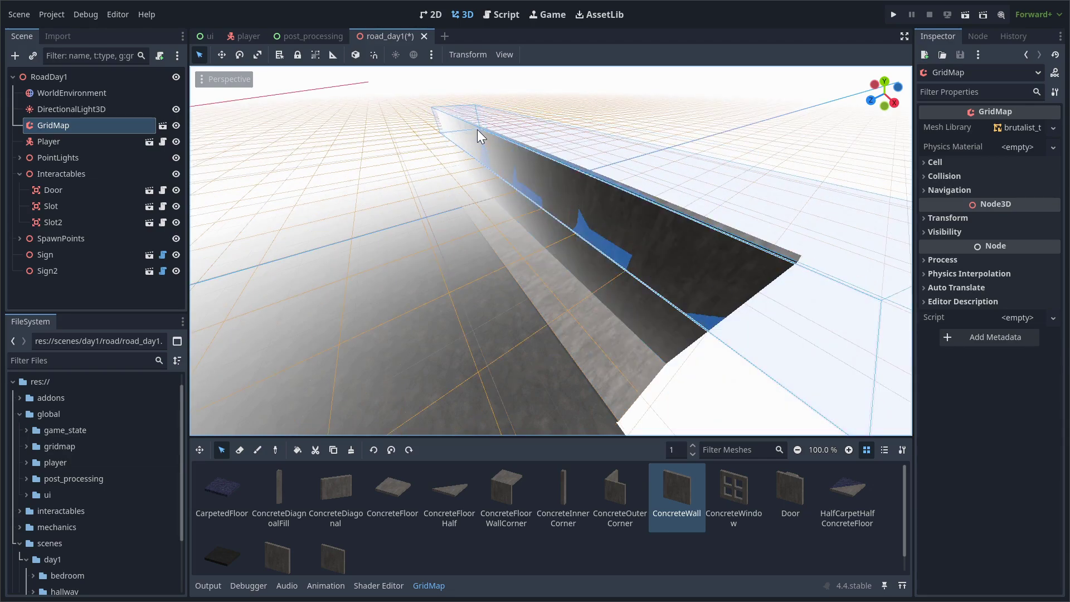
key("e")
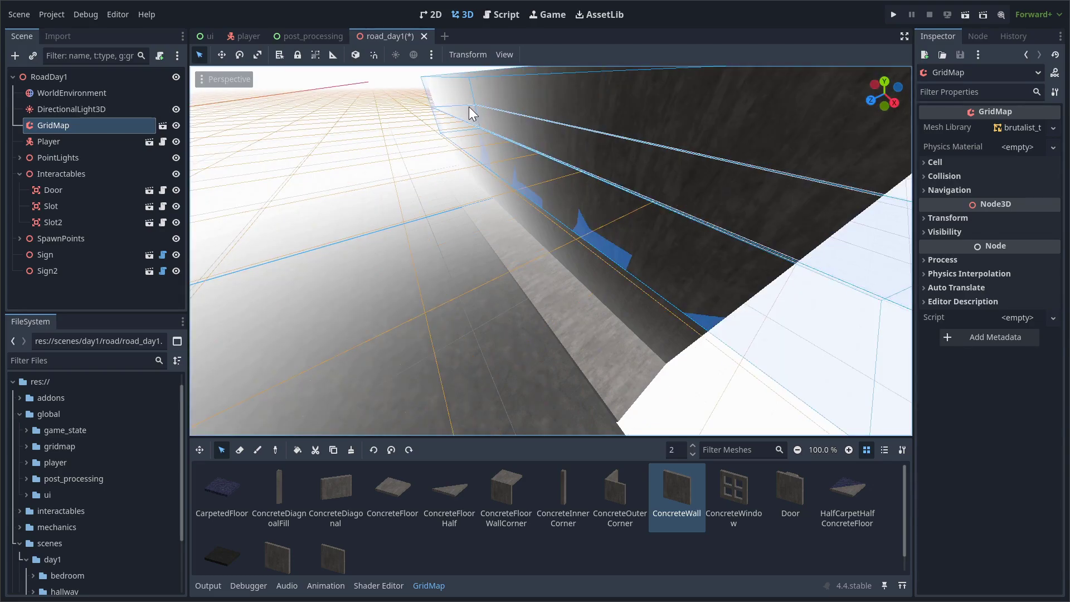
scroll(417, 198, "down", 5)
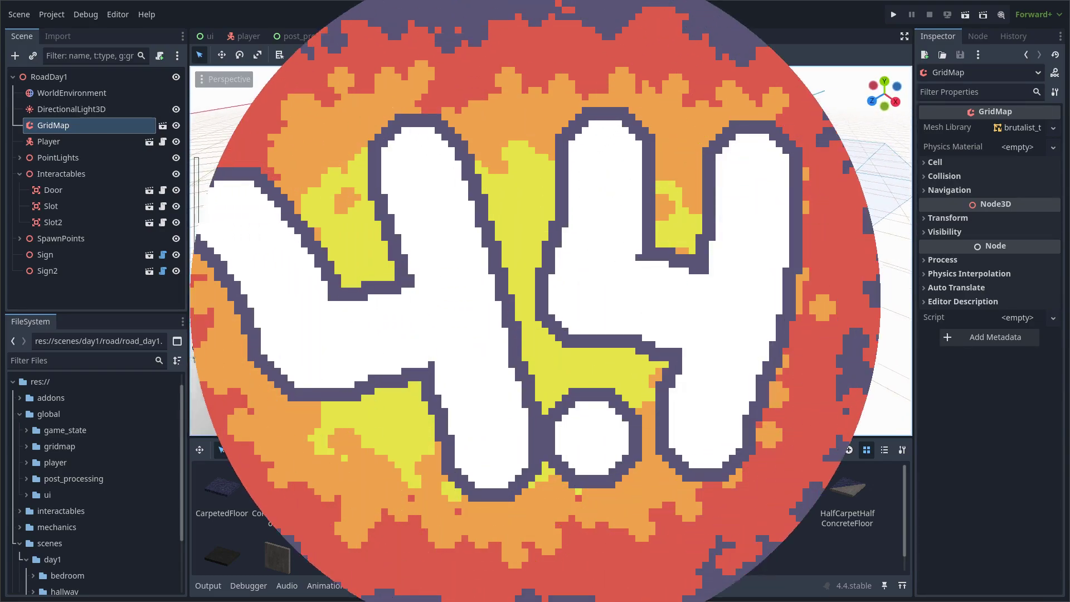